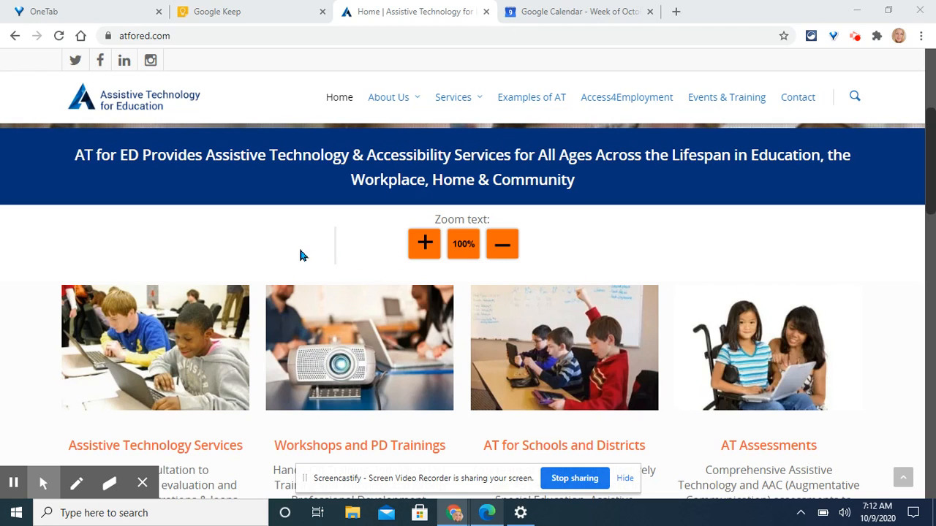
Switch to the Google Keep page that is already open in the browser
{"action": "left_click", "coordinate": [142, 482]}
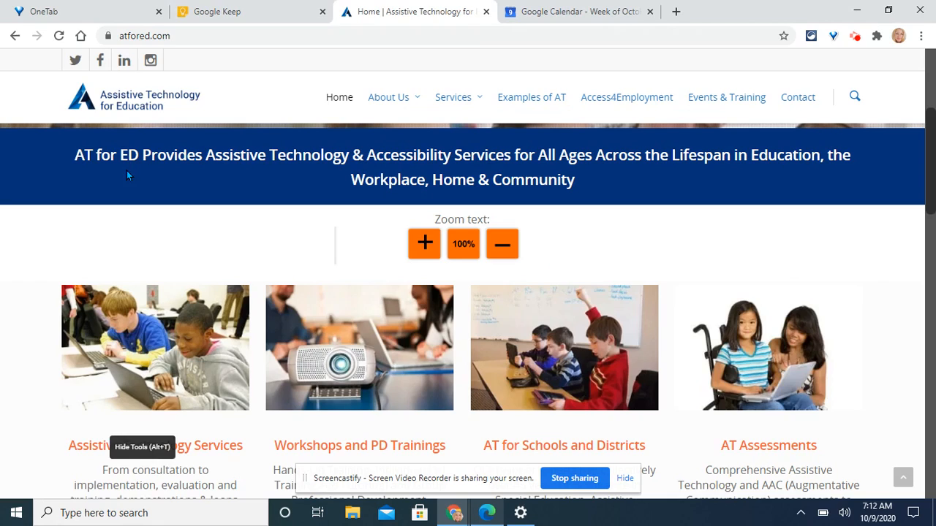
{"action": "left_click", "coordinate": [208, 18]}
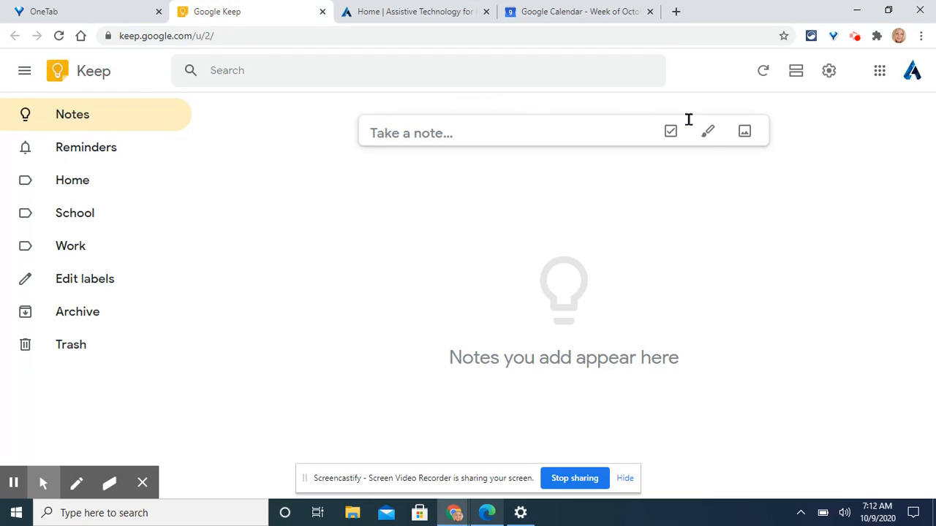
Locate Keep in the list of Google apps and close the list
{"action": "left_click", "coordinate": [880, 79]}
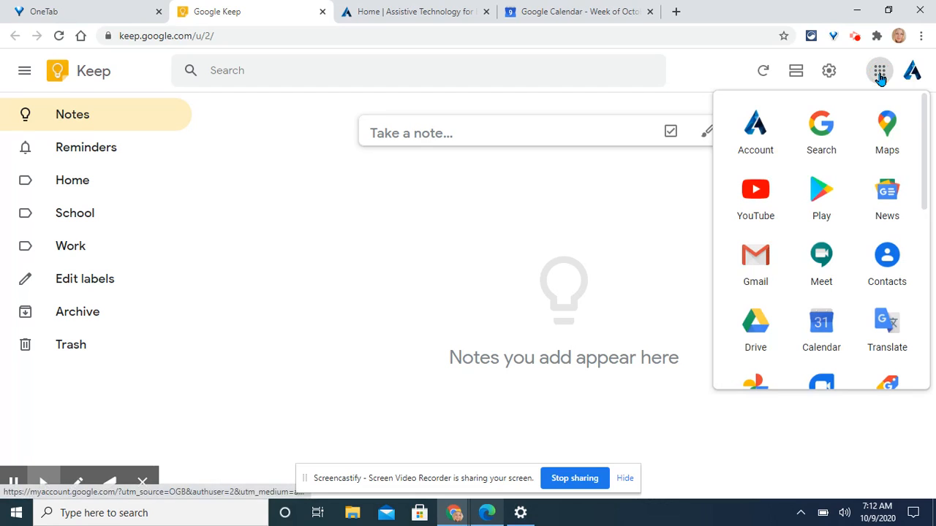
{"action": "scroll", "coordinate": [788, 269], "scroll_direction": "down", "scroll_amount": 3}
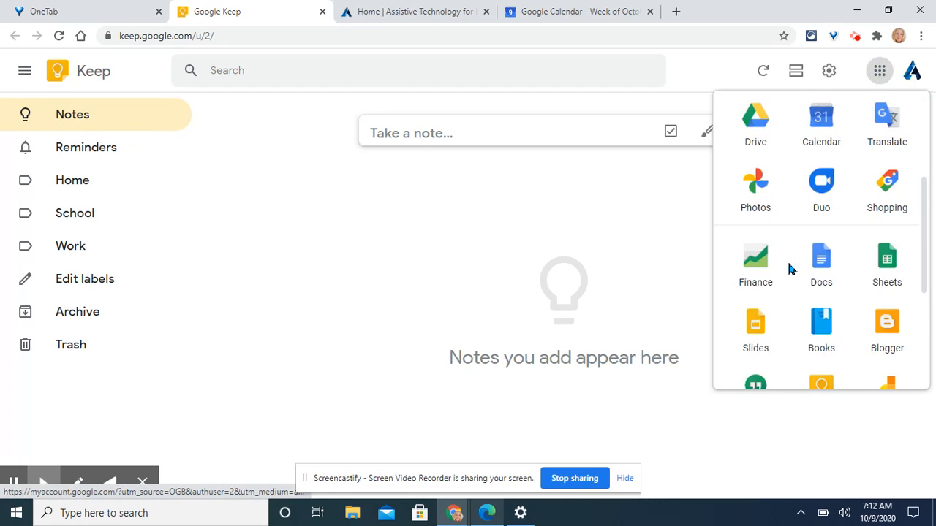
{"action": "scroll", "coordinate": [789, 269], "scroll_direction": "down", "scroll_amount": 1}
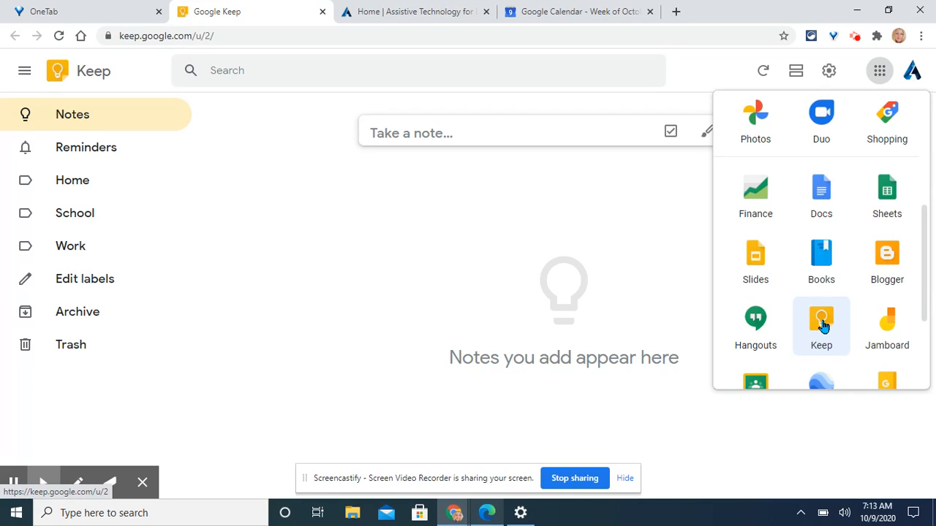
{"action": "left_click", "coordinate": [280, 194]}
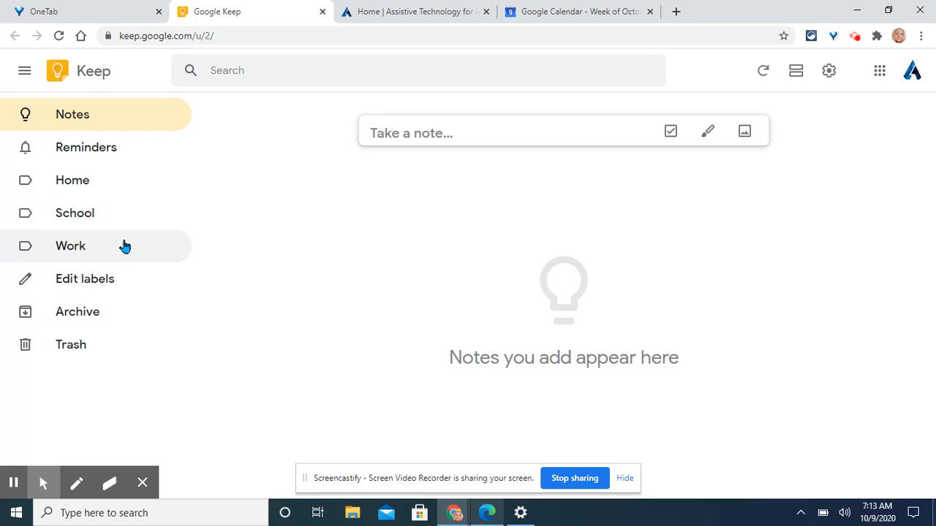
View the existing labels in the label editor and close it
{"action": "left_click", "coordinate": [94, 287]}
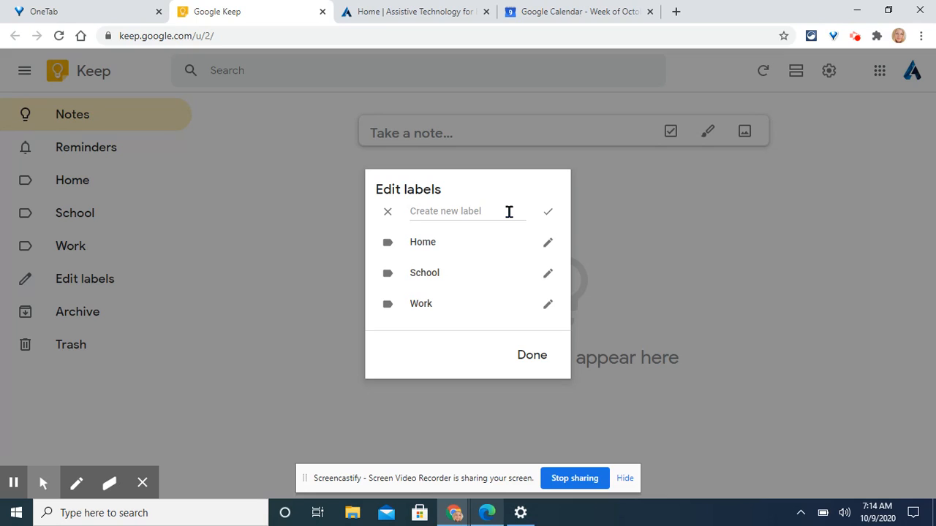
{"action": "left_click", "coordinate": [533, 358]}
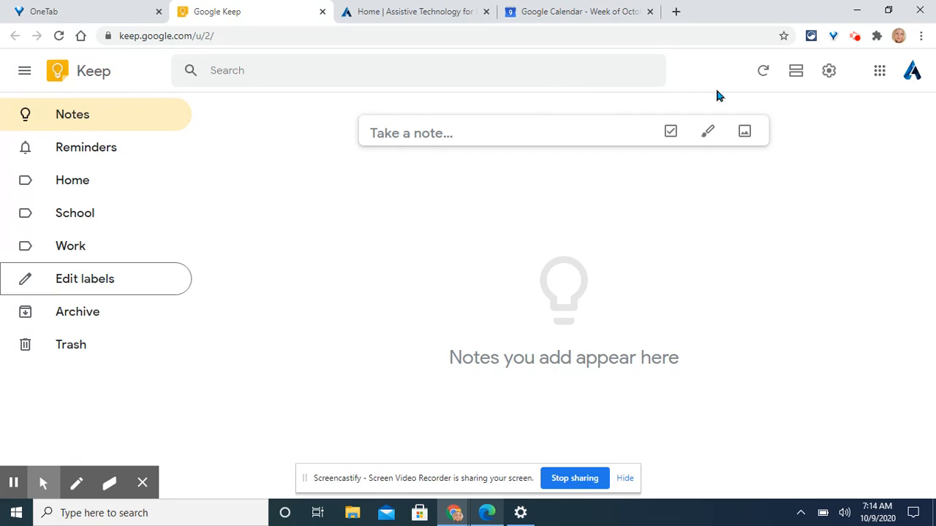
Turn the dark theme on and back off
{"action": "left_click", "coordinate": [830, 79]}
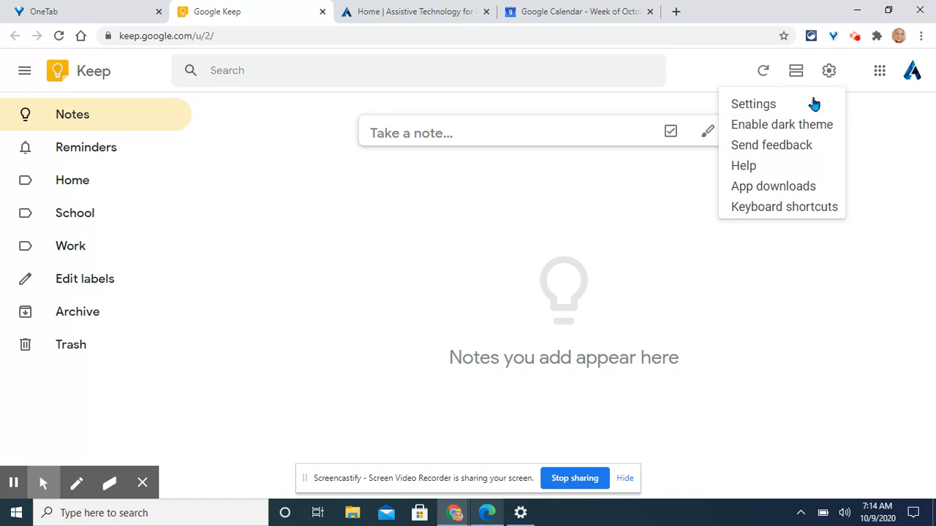
{"action": "left_click", "coordinate": [800, 126]}
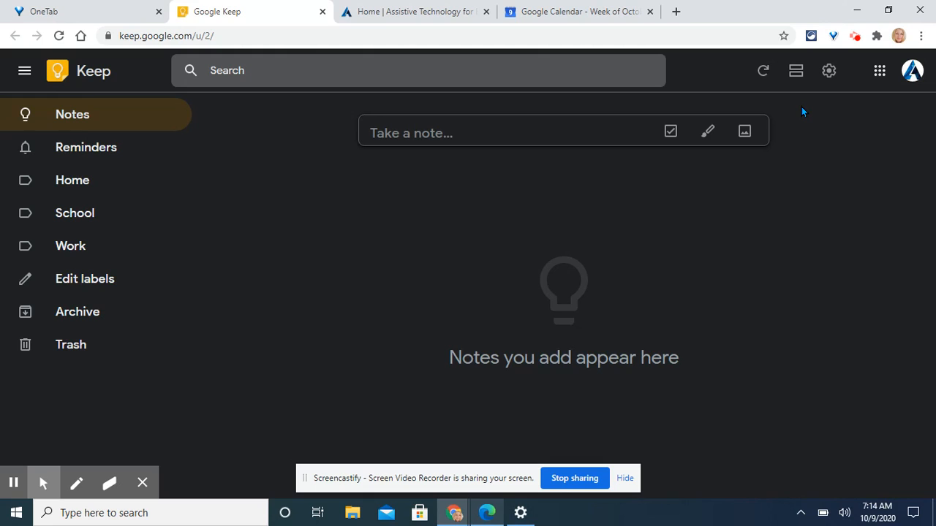
{"action": "left_click", "coordinate": [827, 76]}
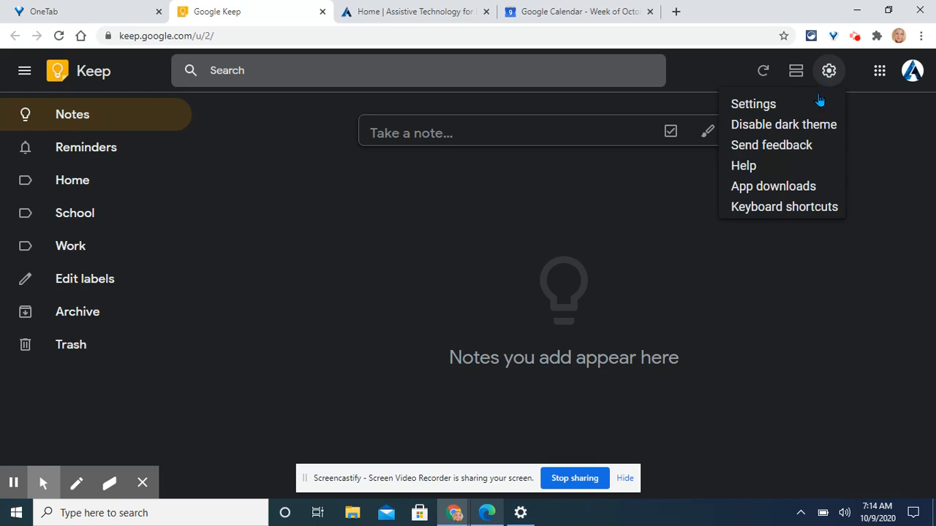
{"action": "left_click", "coordinate": [810, 124]}
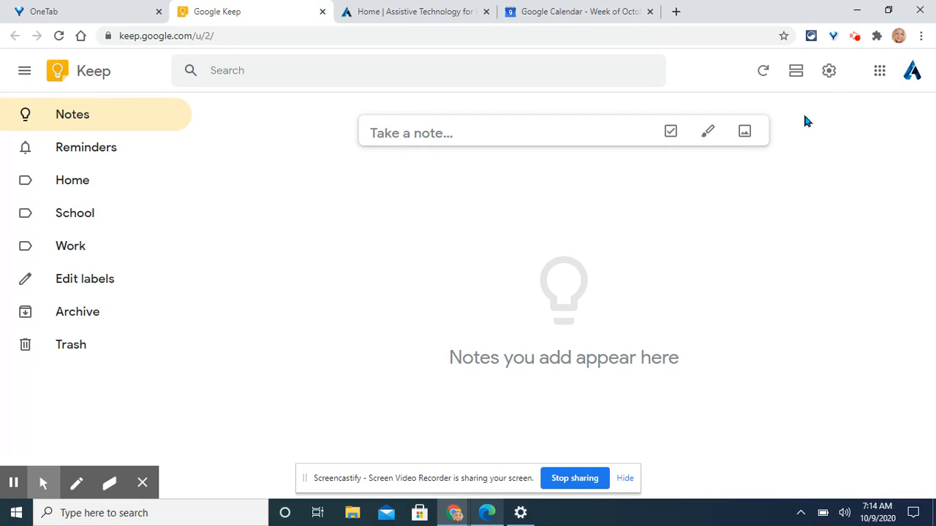
Start a new note titled "Homework" with the text "Watch Google Keep Video"
{"action": "left_click", "coordinate": [456, 133]}
{"action": "left_click", "coordinate": [456, 133]}
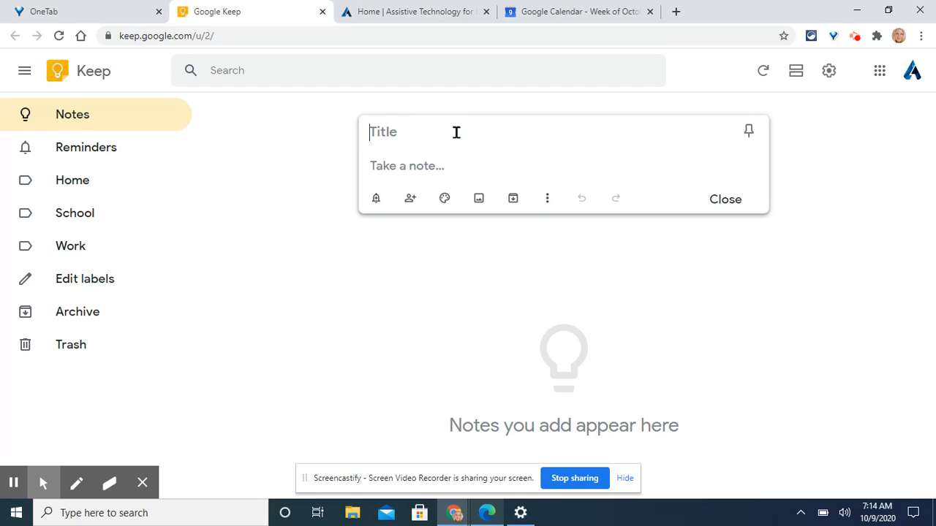
{"action": "type", "text": "Homework"}
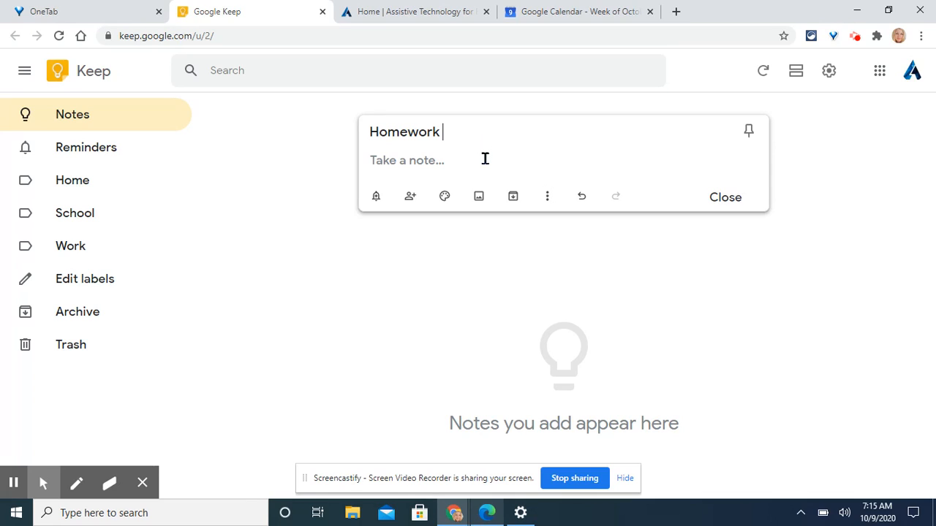
{"action": "left_click", "coordinate": [485, 158]}
{"action": "type", "text": "Watch"}
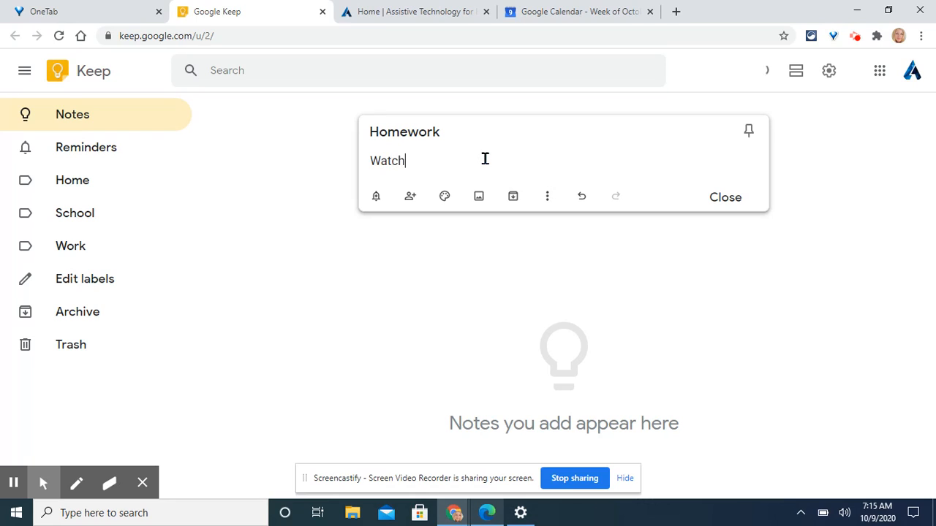
{"action": "type", "text": " Google Keep Vi"}
{"action": "type", "text": "eo"}
{"action": "key", "text": "BackSpace"}
{"action": "key", "text": "BackSpace"}
{"action": "type", "text": "deo"}
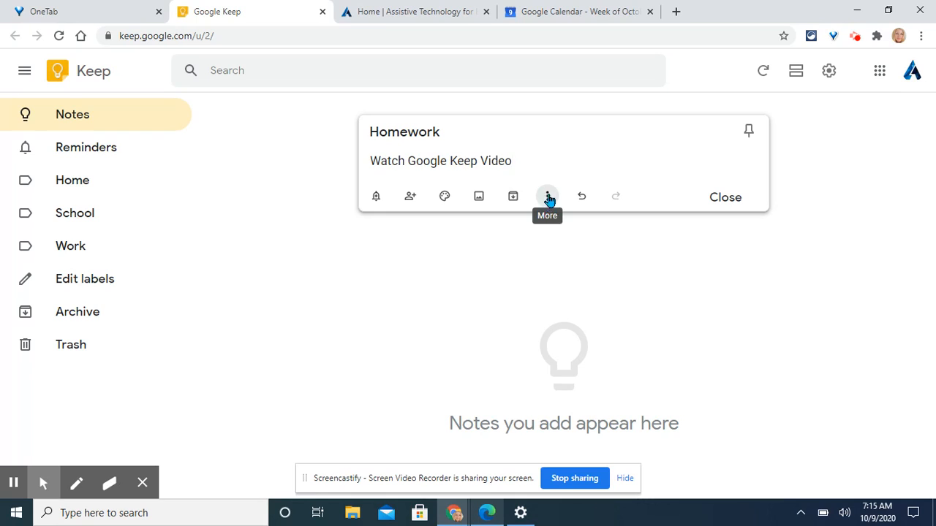
Show checkboxes in the Homework note and add the items "Add Google Keep App" and "Create a Reminder in Google Keep", dismissing the indent tip
{"action": "left_click", "coordinate": [548, 197]}
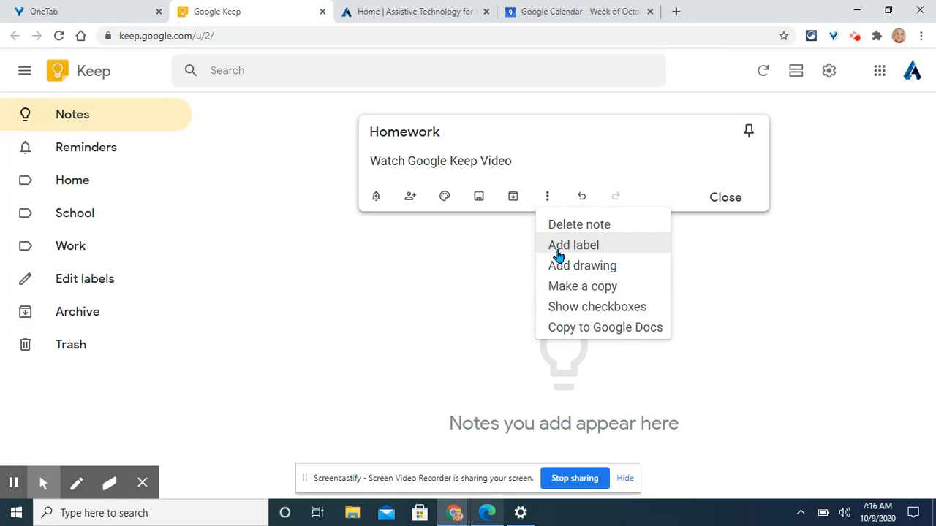
{"action": "left_click", "coordinate": [563, 316]}
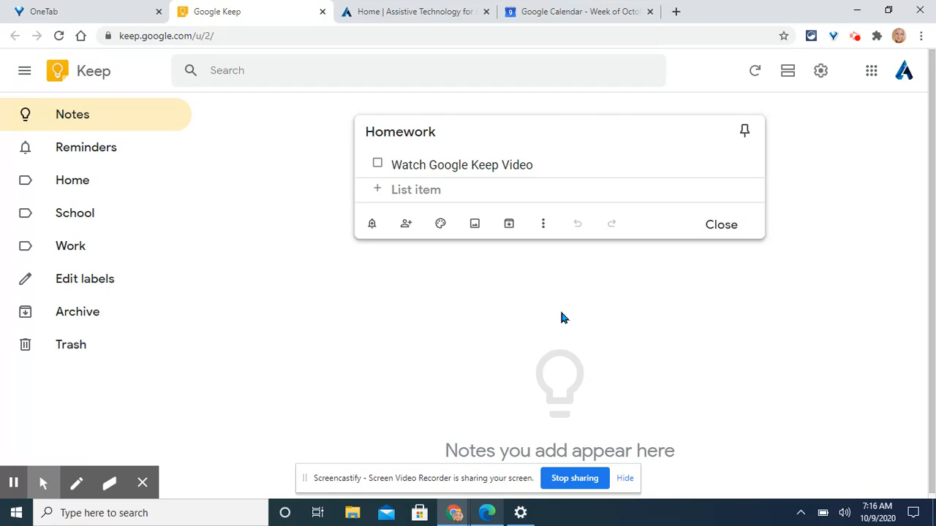
{"action": "type", "text": "Add"}
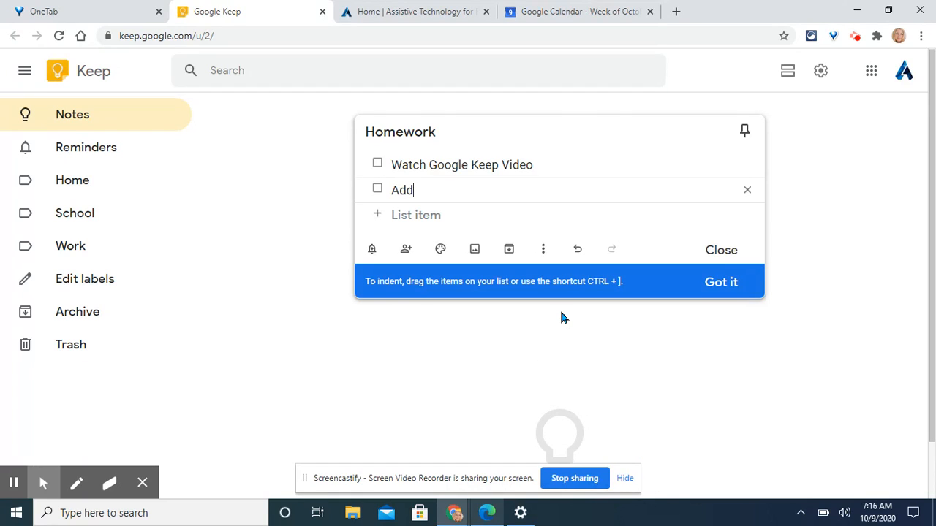
{"action": "type", "text": " Google Keep App"}
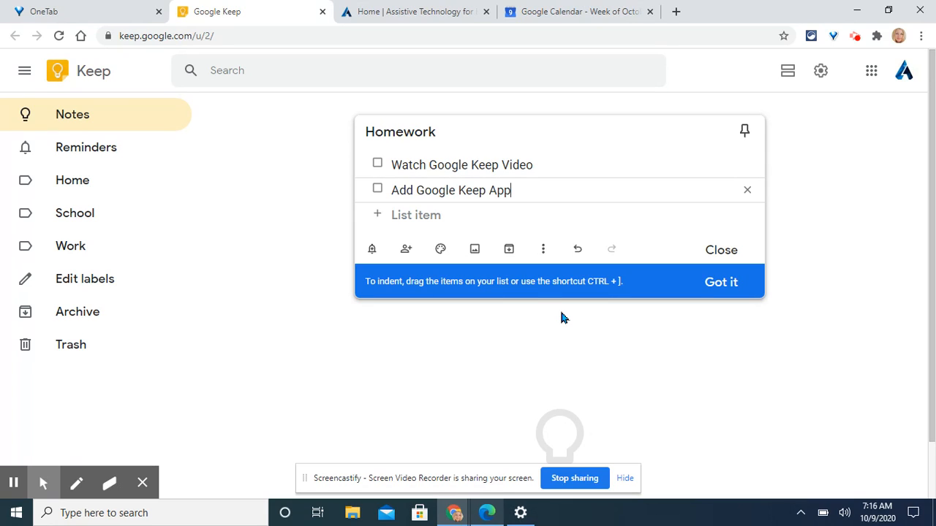
{"action": "left_click", "coordinate": [439, 213]}
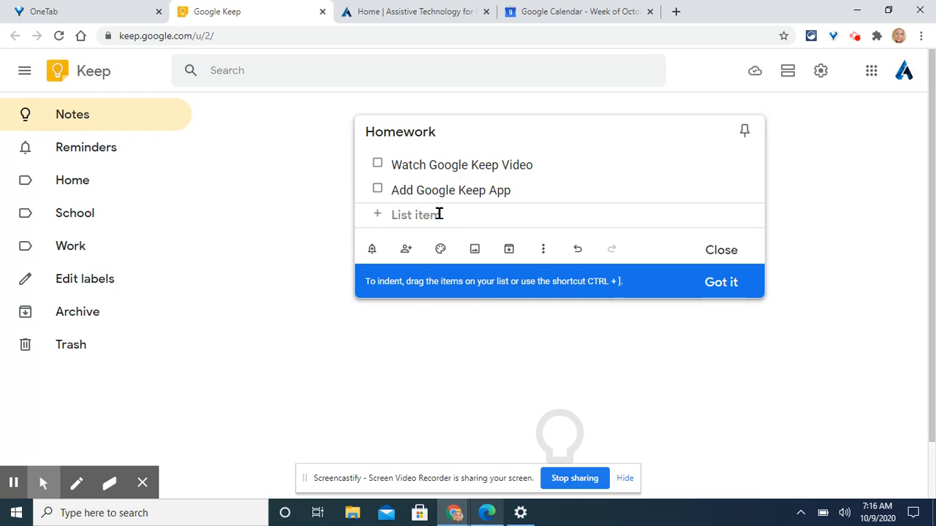
{"action": "type", "text": "Create "}
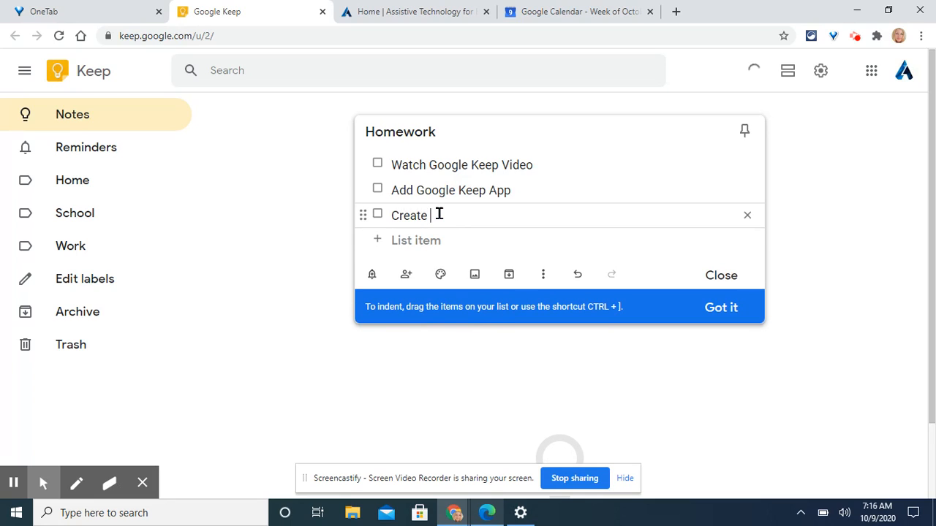
{"action": "type", "text": "a Reminder in Google Keep"}
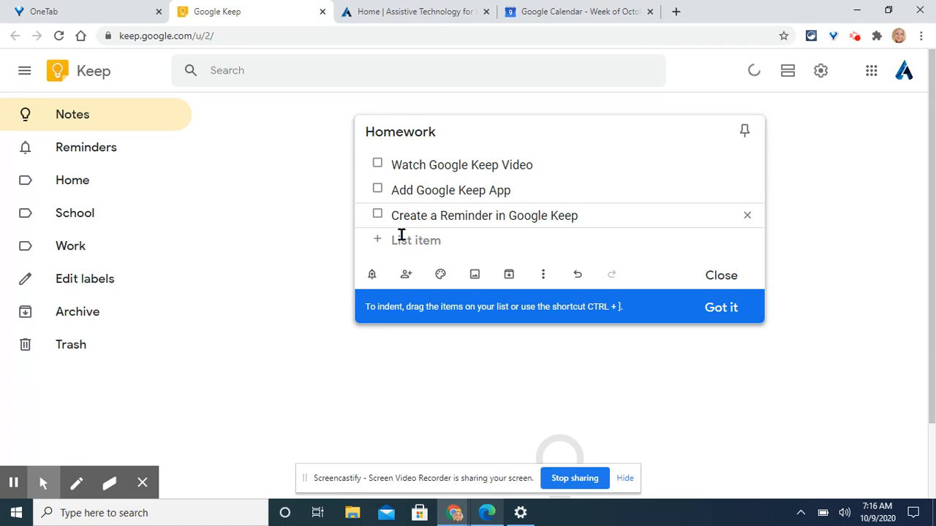
{"action": "left_click", "coordinate": [720, 311]}
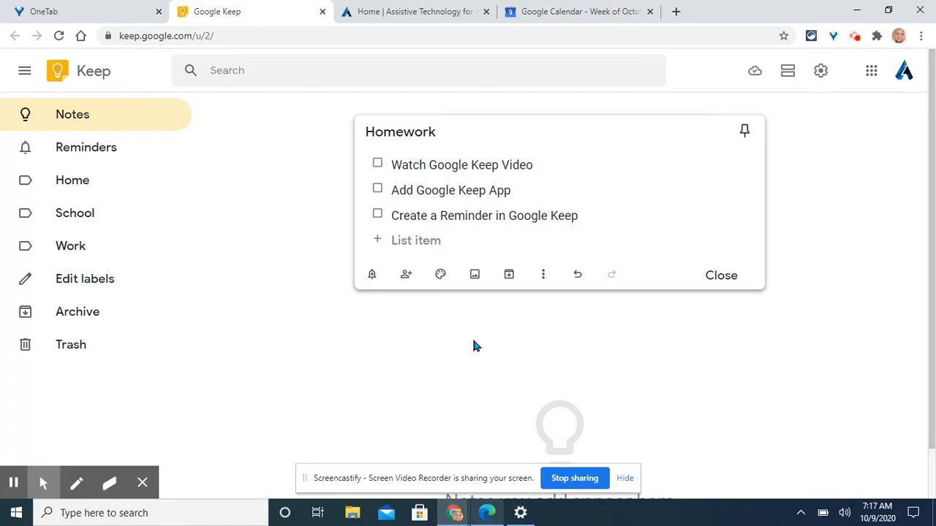
Add a reminder to the Homework note for Oct 9, 2020 at 10:30 AM, repeating every 1 day and never ending
{"action": "left_click", "coordinate": [372, 282]}
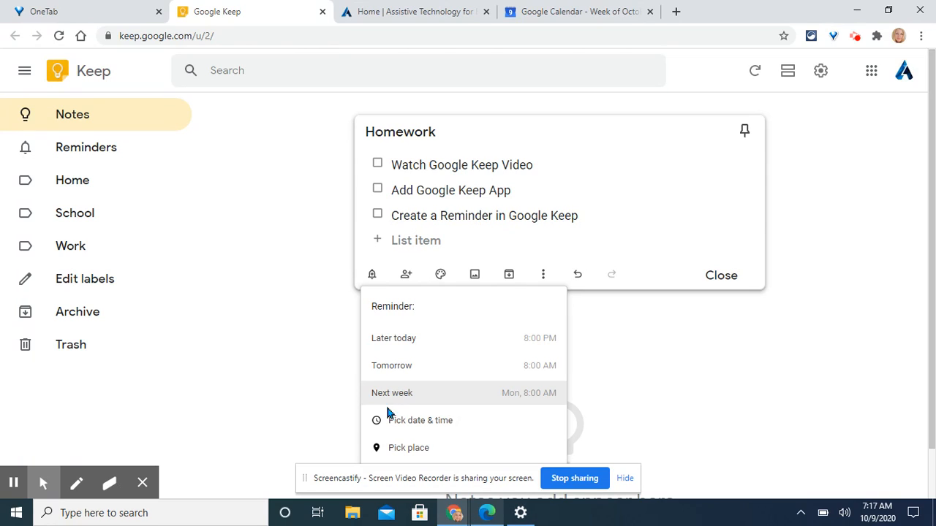
{"action": "left_click", "coordinate": [399, 427]}
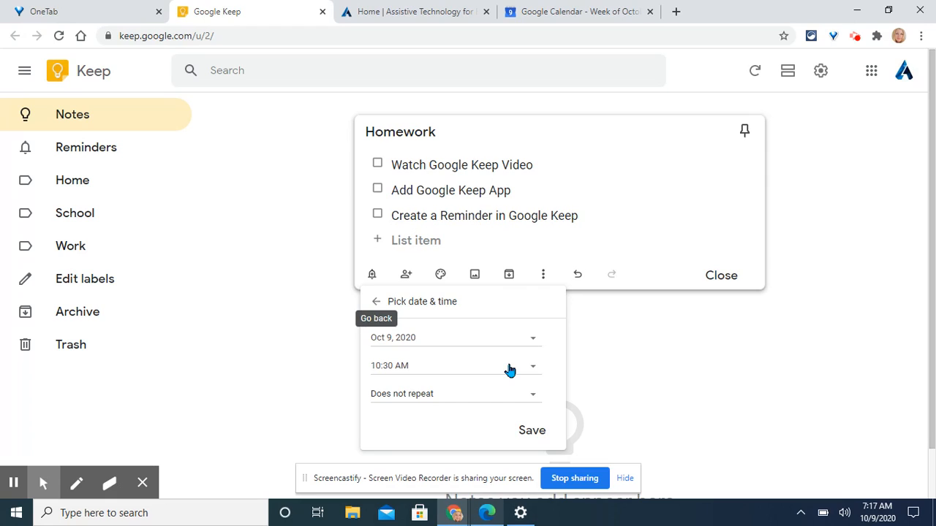
{"action": "left_click", "coordinate": [441, 396]}
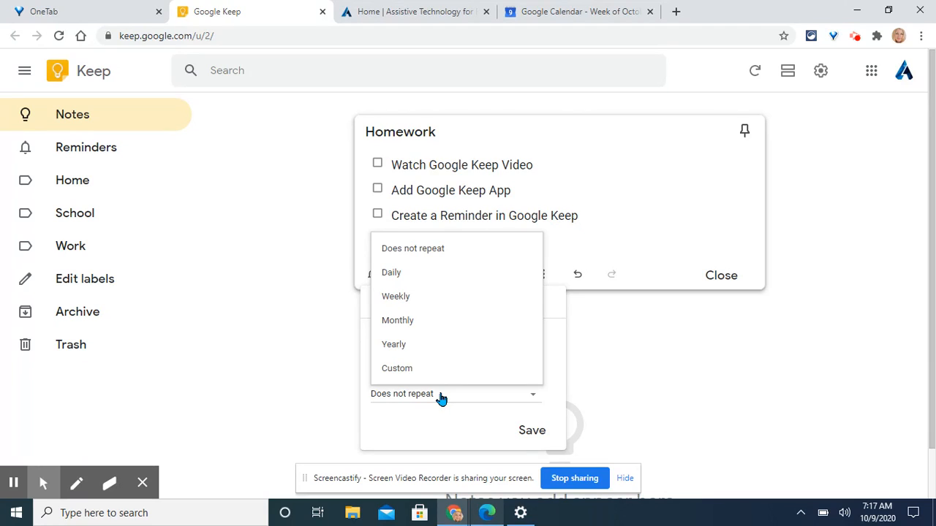
{"action": "left_click", "coordinate": [410, 368]}
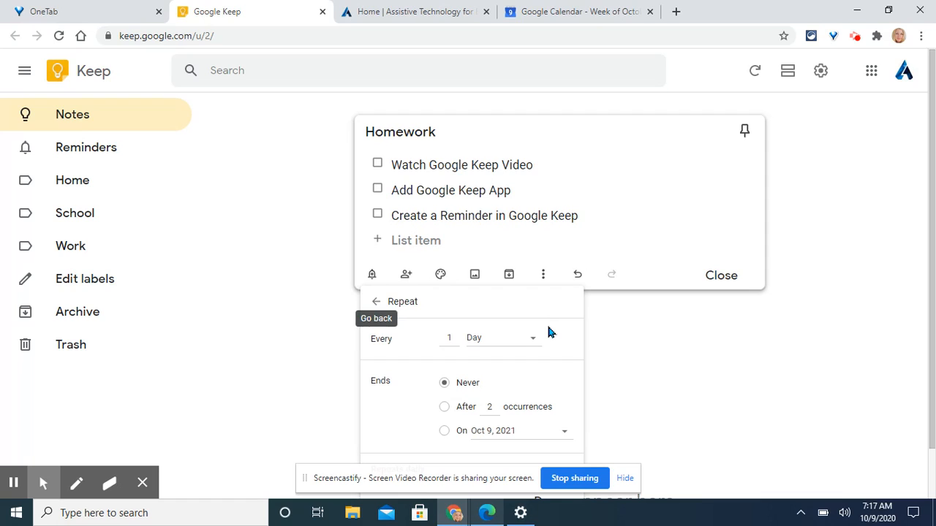
{"action": "left_click", "coordinate": [376, 301]}
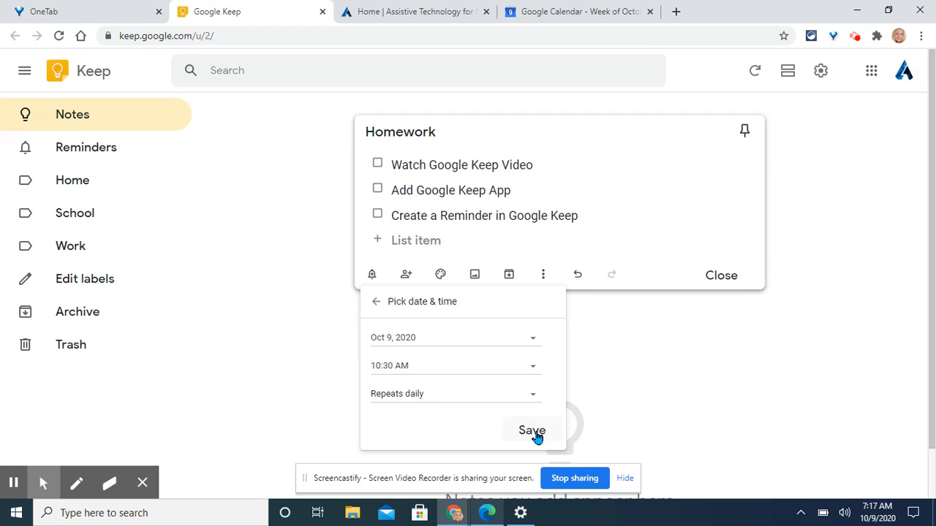
{"action": "left_click", "coordinate": [532, 431]}
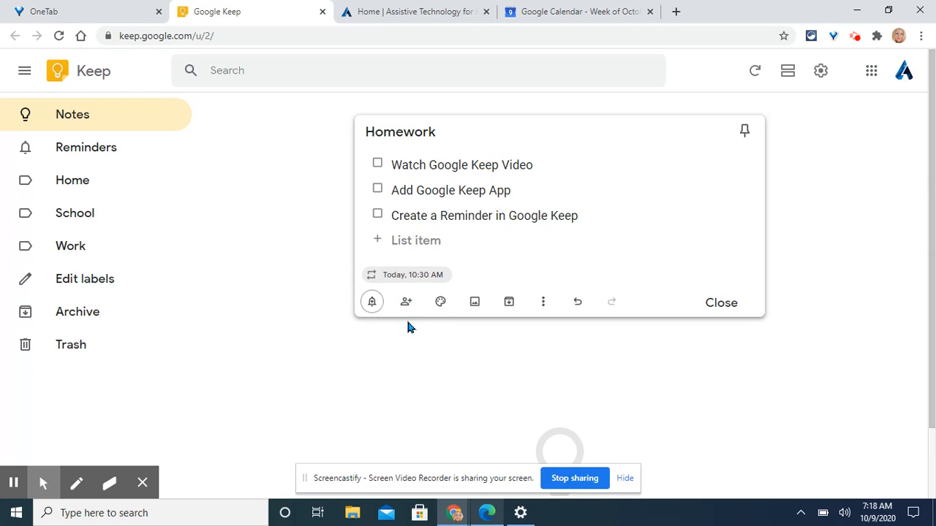
{"action": "left_click", "coordinate": [406, 303]}
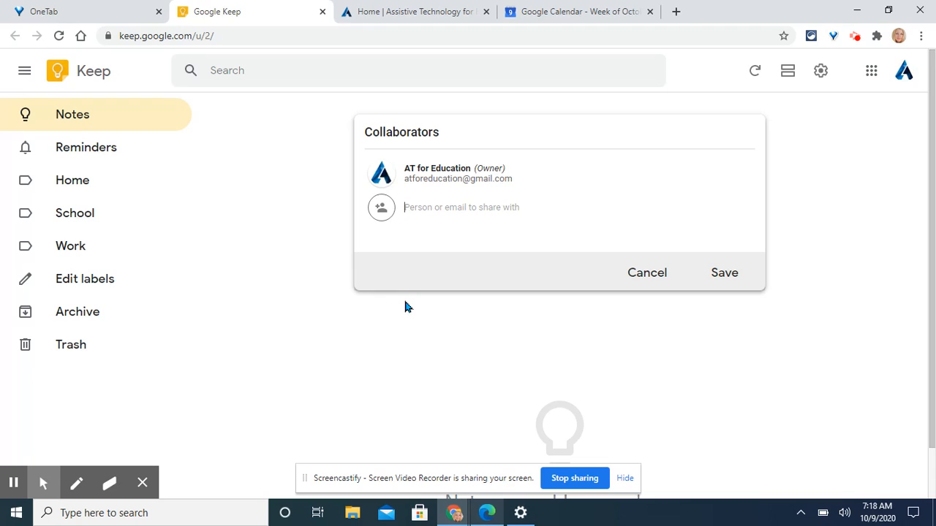
{"action": "type", "text": "diana"}
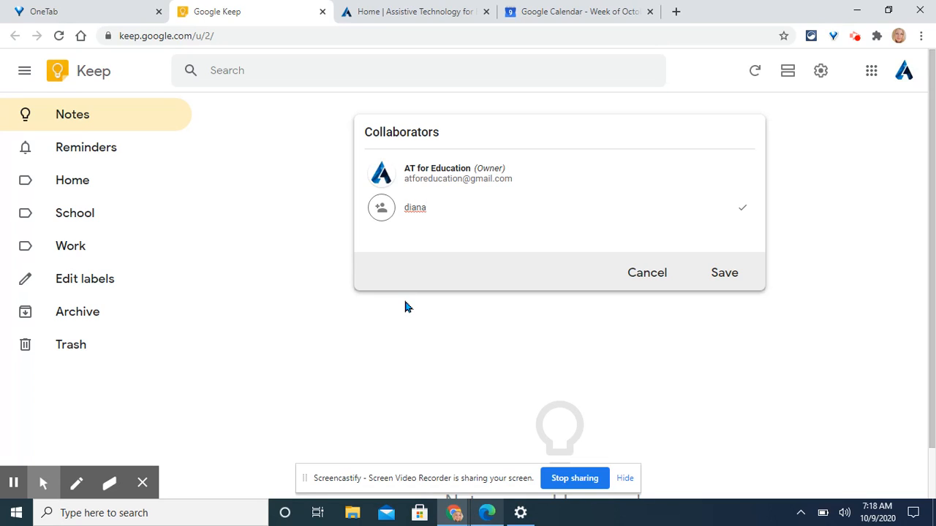
{"action": "key", "text": "BackSpace"}
{"action": "key", "text": "BackSpace"}
{"action": "key", "text": "BackSpace"}
{"action": "key", "text": "BackSpace"}
{"action": "key", "text": "BackSpace"}
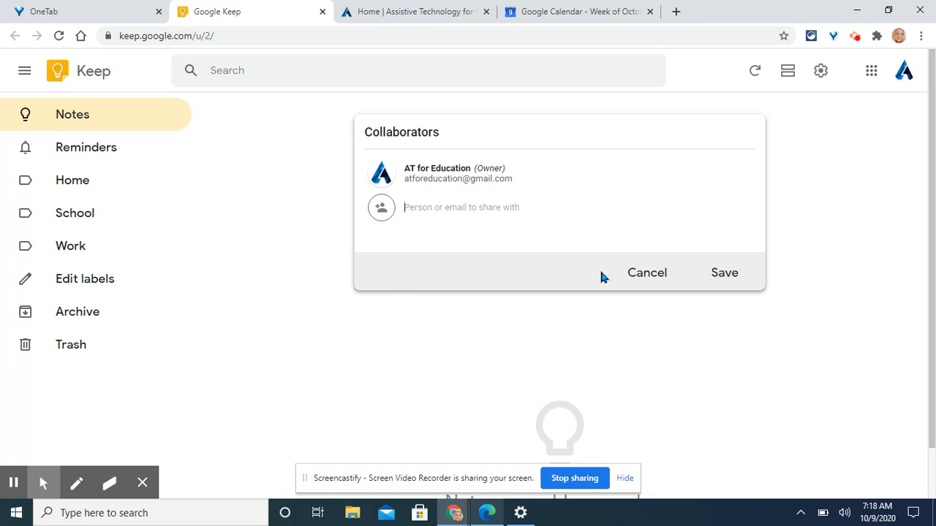
{"action": "left_click", "coordinate": [639, 273]}
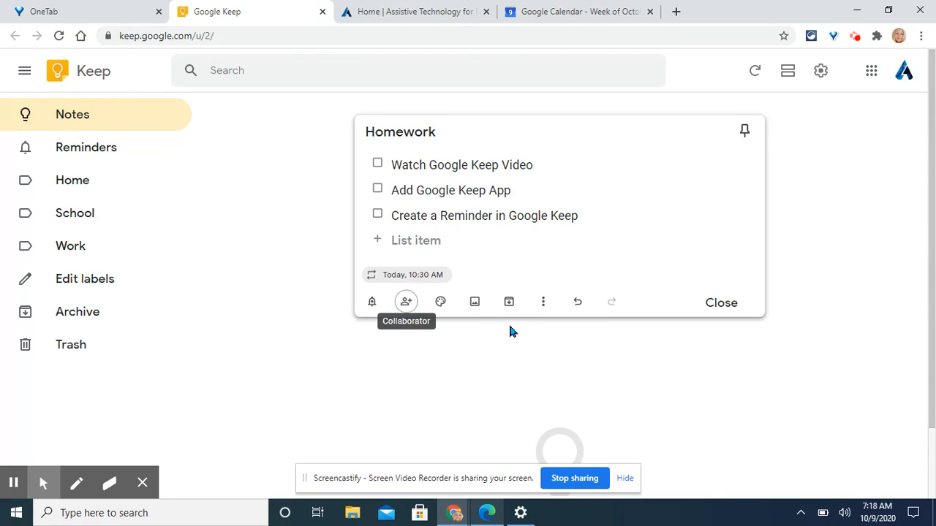
Colour the Homework note teal and close it
{"action": "mouse_move", "coordinate": [439, 306]}
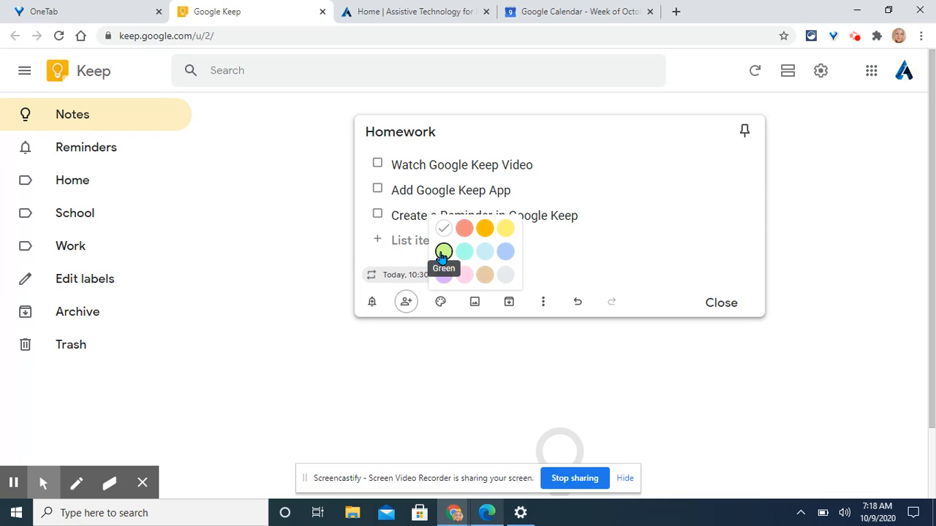
{"action": "left_click", "coordinate": [465, 253]}
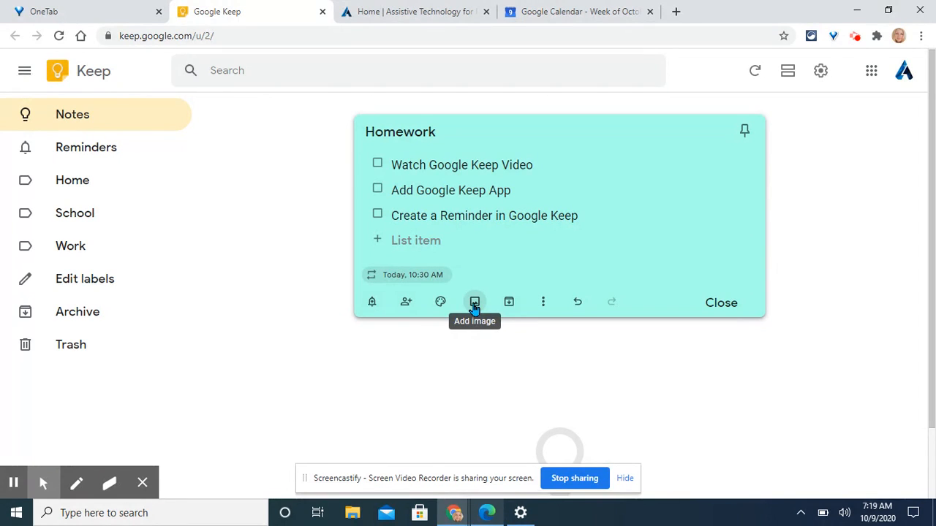
{"action": "left_click", "coordinate": [542, 305]}
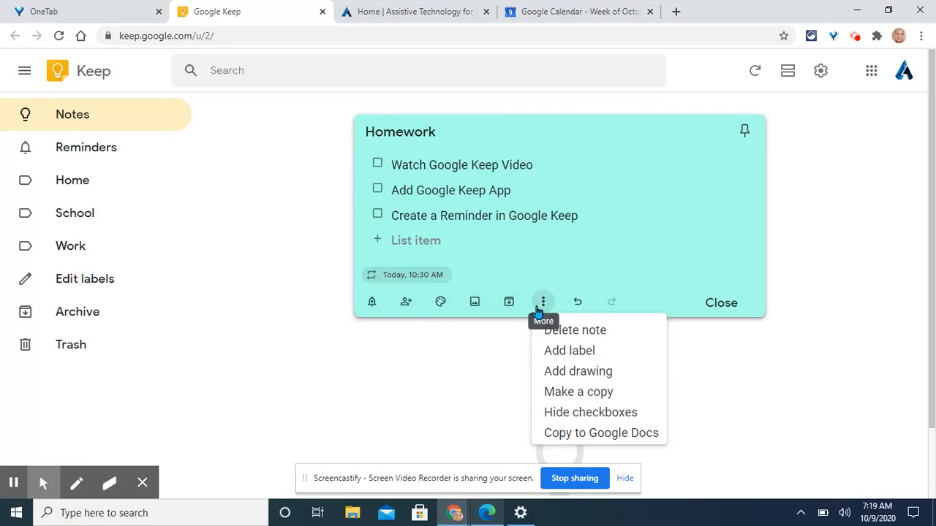
{"action": "left_click", "coordinate": [734, 310]}
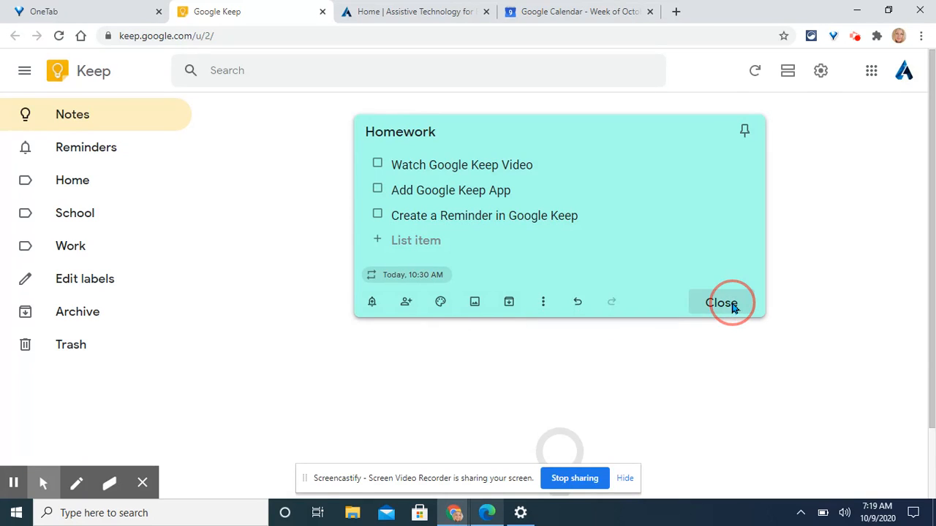
{"action": "left_click", "coordinate": [733, 309]}
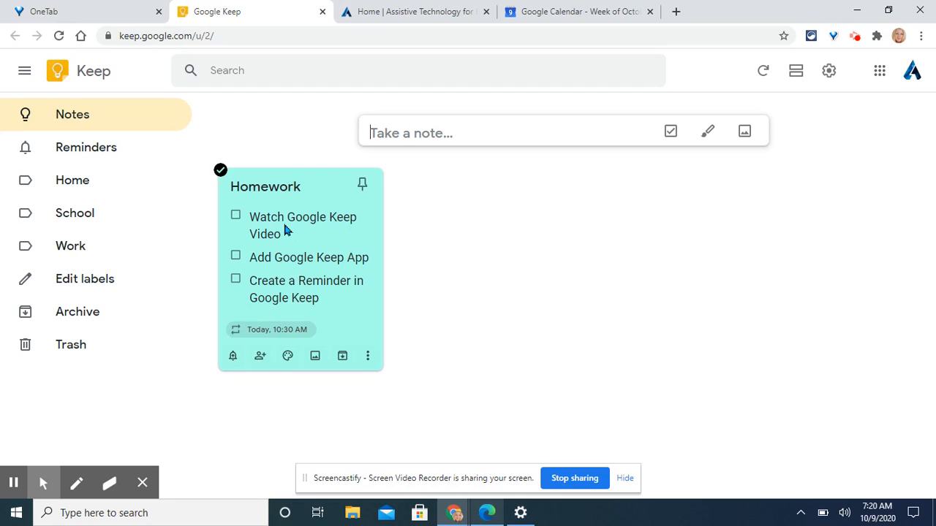
Check off "Add Google Keep App" in the Homework note and archive the note
{"action": "left_click", "coordinate": [236, 256]}
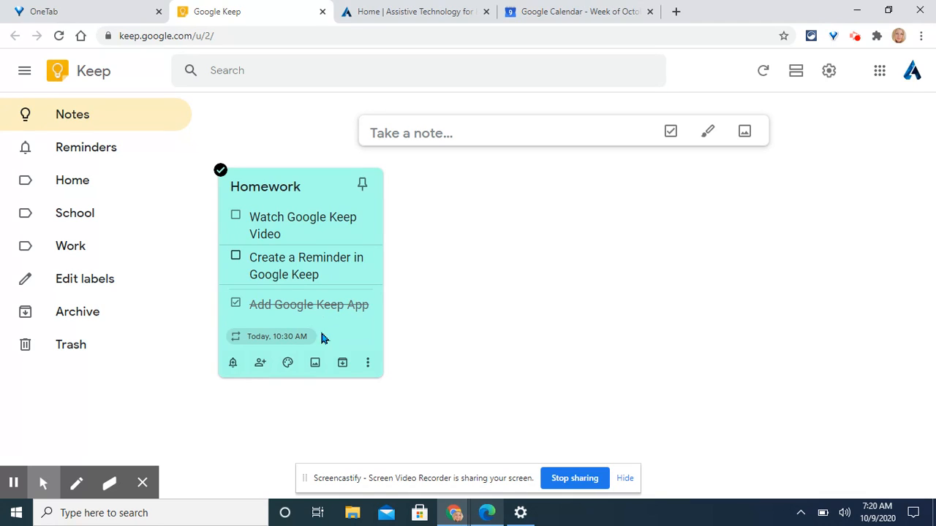
{"action": "left_click", "coordinate": [368, 365]}
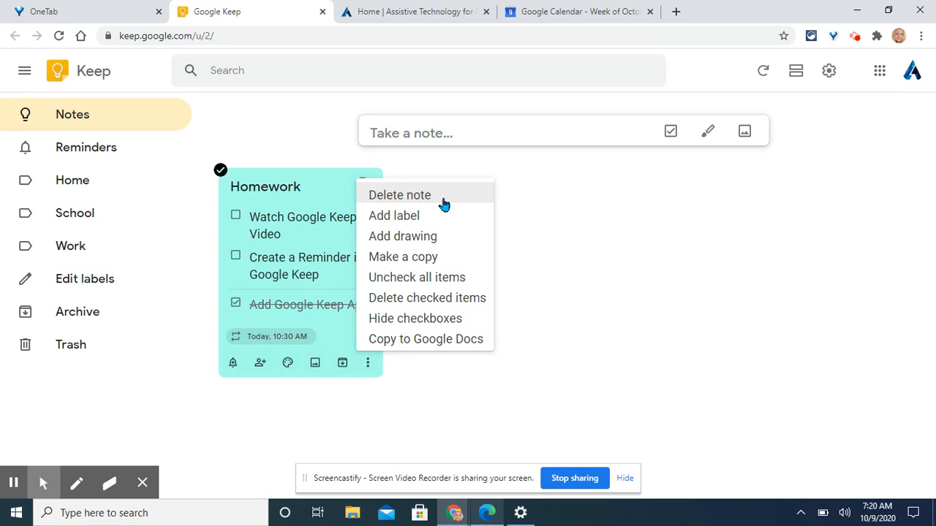
{"action": "left_click", "coordinate": [341, 364]}
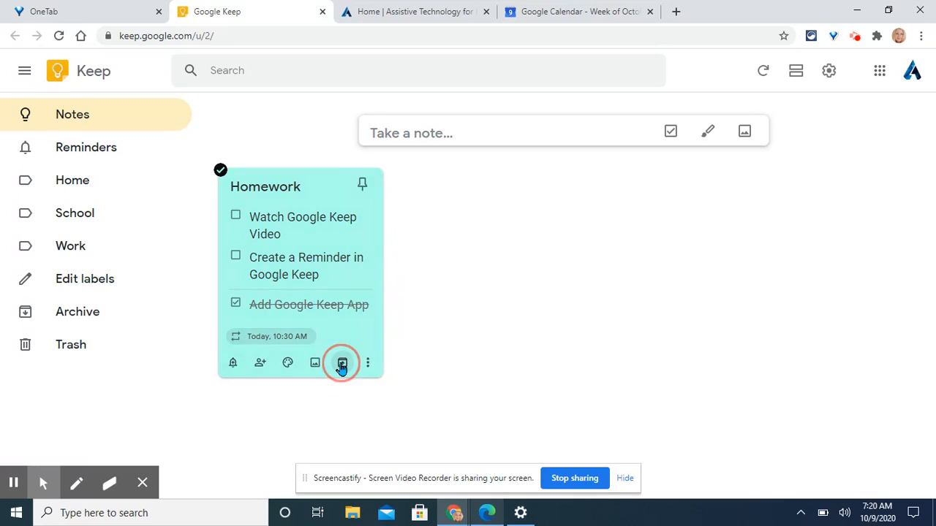
View the archived Homework note and its additional options
{"action": "left_click", "coordinate": [73, 314]}
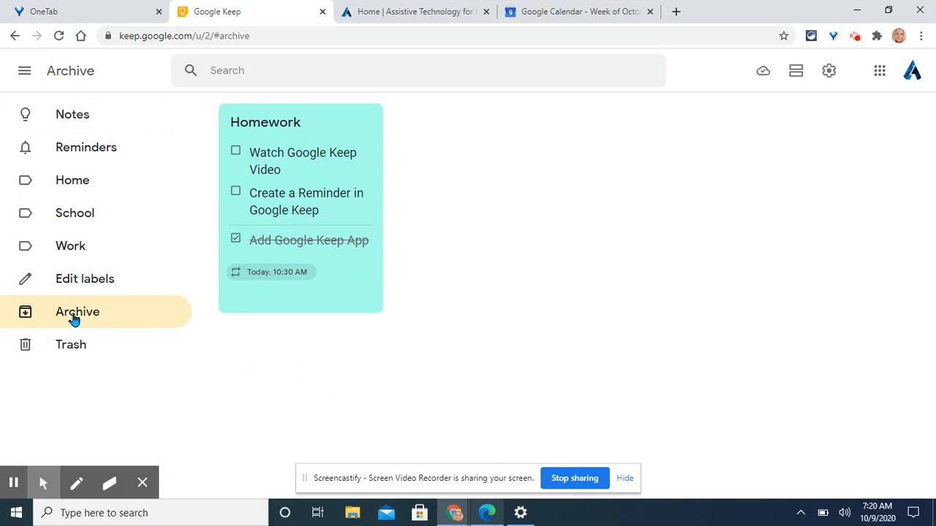
{"action": "left_click", "coordinate": [368, 302]}
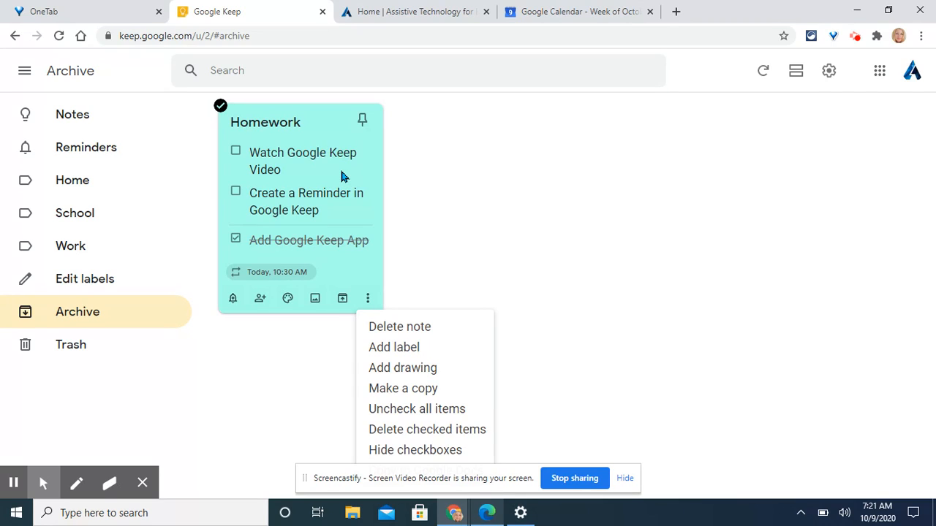
{"action": "left_click", "coordinate": [460, 287]}
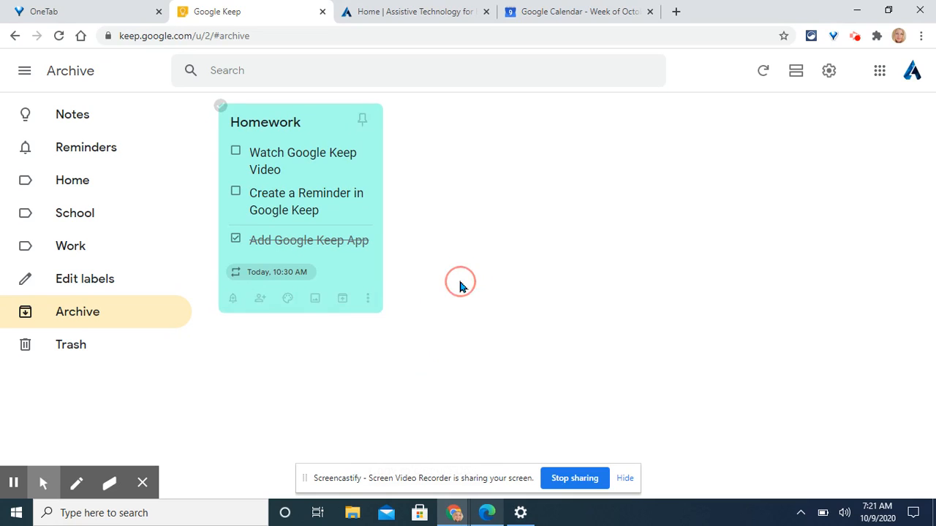
Return to the main notes and start a new note titled "Homework"
{"action": "left_click", "coordinate": [85, 123]}
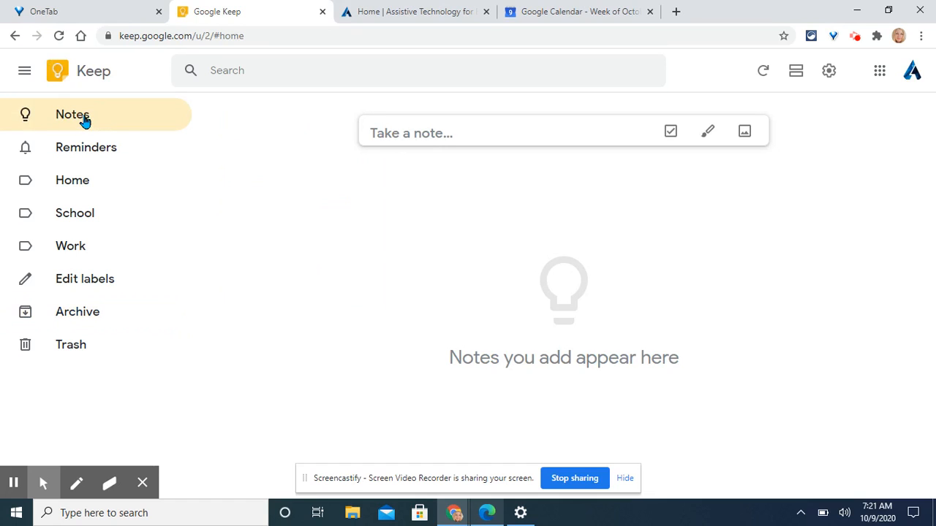
{"action": "left_click", "coordinate": [429, 133]}
{"action": "left_click", "coordinate": [430, 133]}
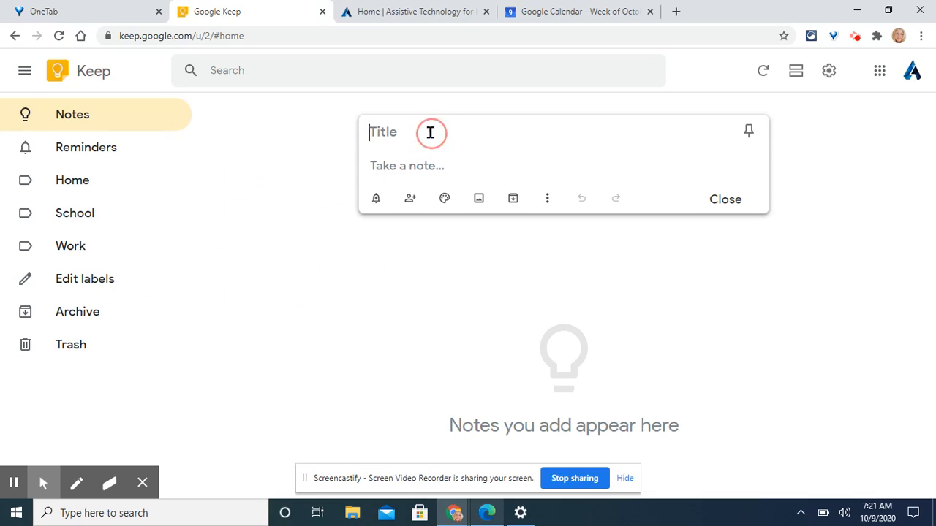
{"action": "type", "text": "HOmework"}
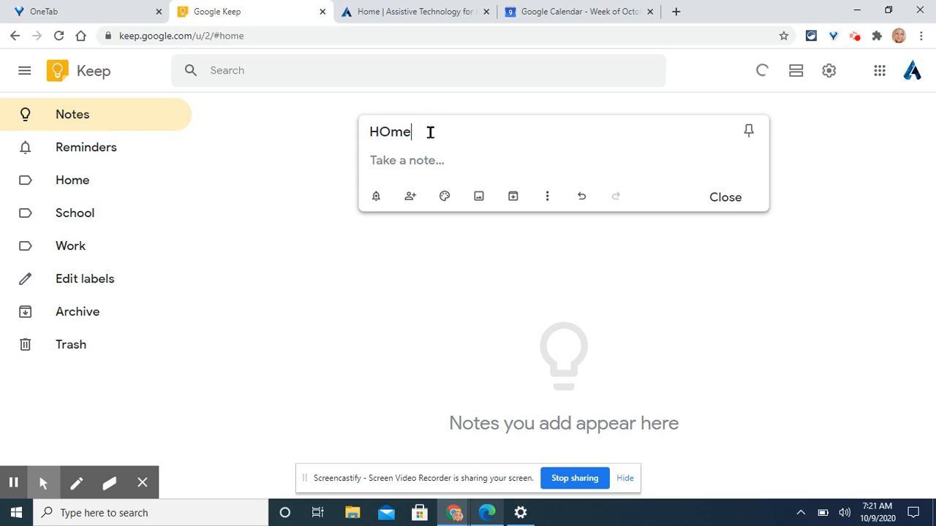
{"action": "key", "text": "BackSpace"}
{"action": "key", "text": "BackSpace"}
{"action": "key", "text": "BackSpace"}
{"action": "key", "text": "BackSpace"}
{"action": "key", "text": "BackSpace"}
{"action": "key", "text": "BackSpace"}
{"action": "key", "text": "BackSpace"}
{"action": "type", "text": "omework"}
Enter "Google Keep Video" and "Create Reminder" on separate lines in the new Homework note's body
{"action": "left_click", "coordinate": [417, 161]}
{"action": "type", "text": "Go"}
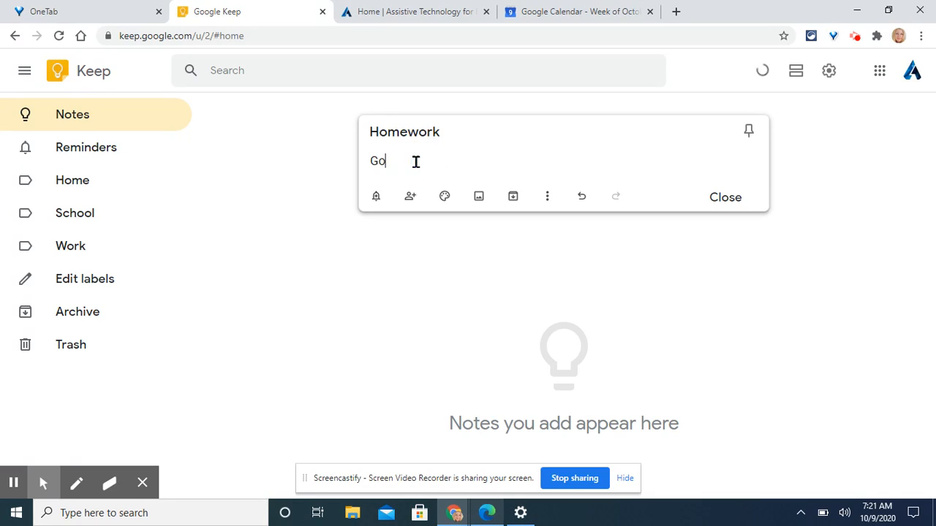
{"action": "type", "text": "ogle Keep Video"}
{"action": "key", "text": "Return"}
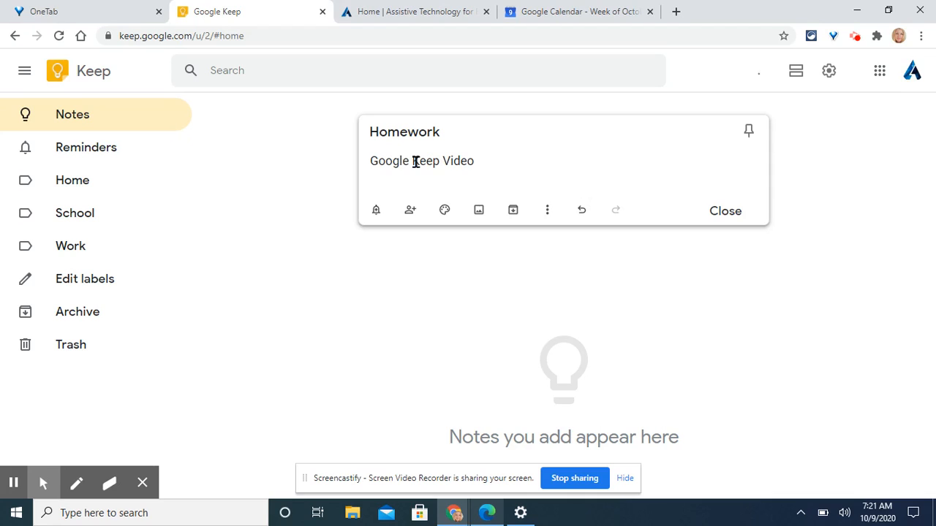
{"action": "type", "text": "Create Reminder"}
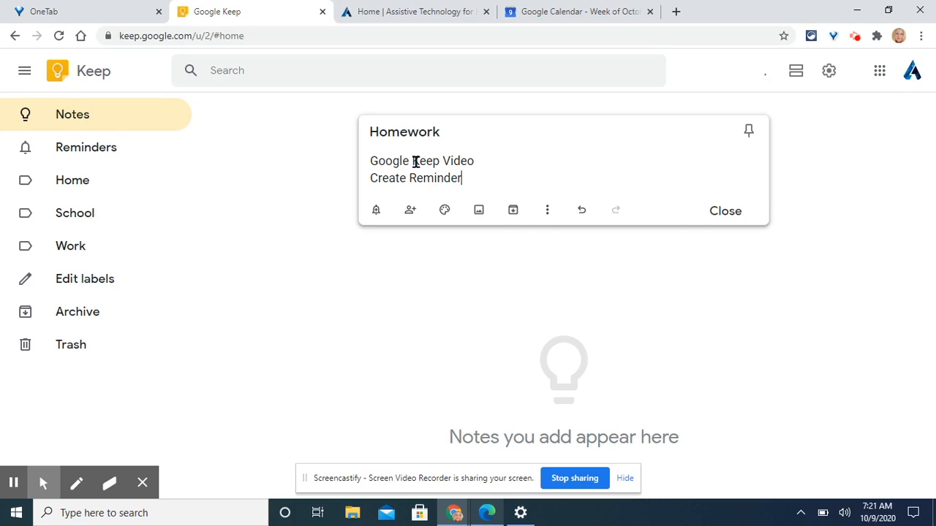
Add a non-repeating reminder to the new Homework note for Oct 9, 2020 at 10:30 AM
{"action": "left_click", "coordinate": [374, 212]}
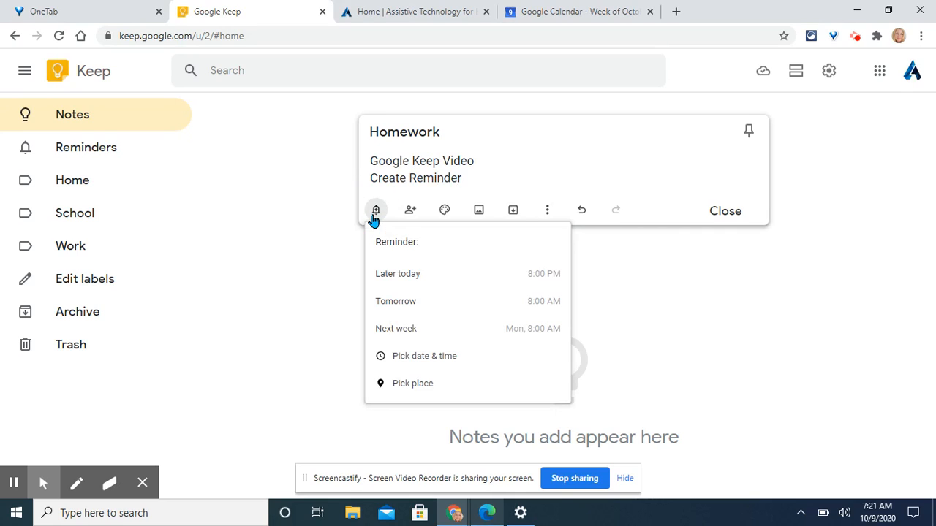
{"action": "left_click", "coordinate": [402, 357]}
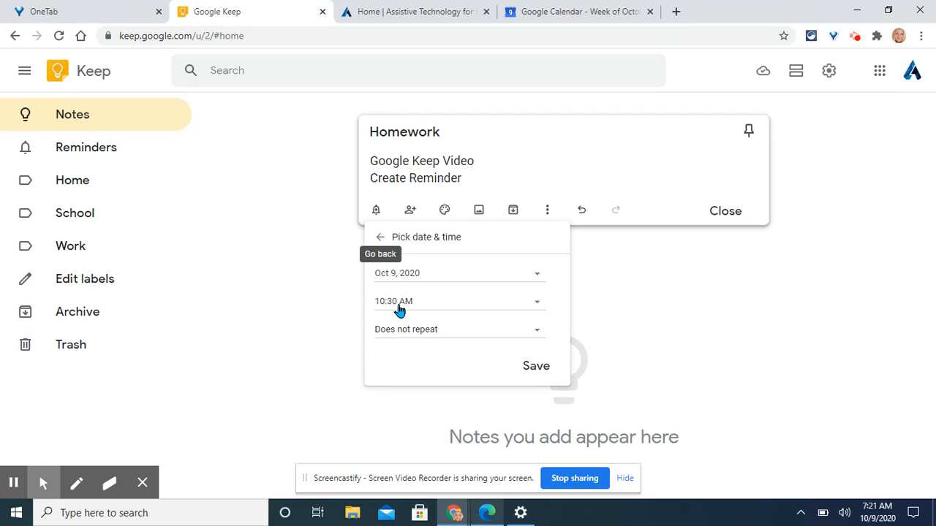
{"action": "left_click", "coordinate": [527, 368]}
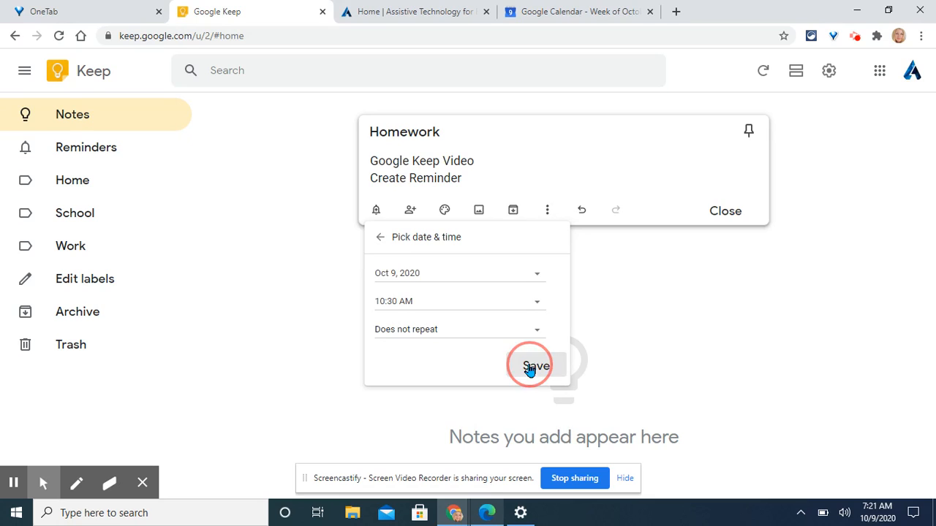
Colour the new Homework note teal, close it and show its lines as checkboxes
{"action": "mouse_move", "coordinate": [440, 237]}
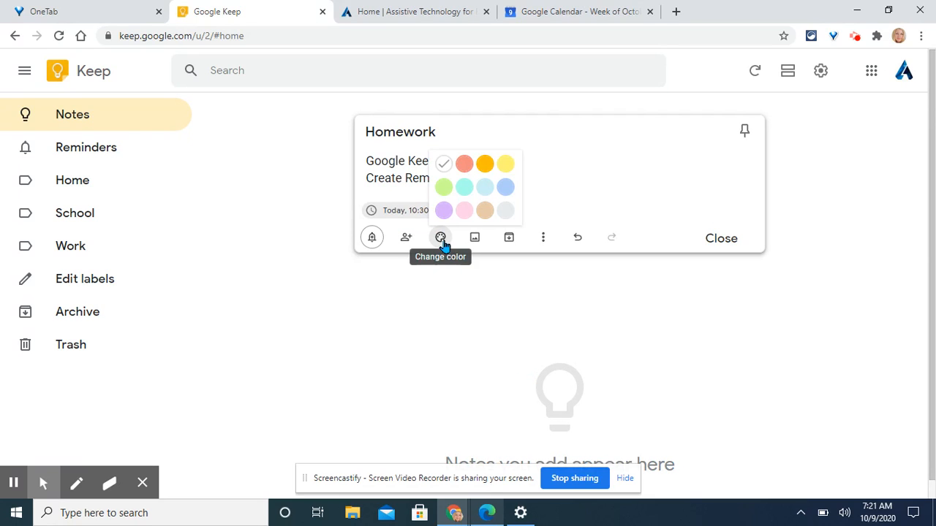
{"action": "left_click", "coordinate": [465, 188]}
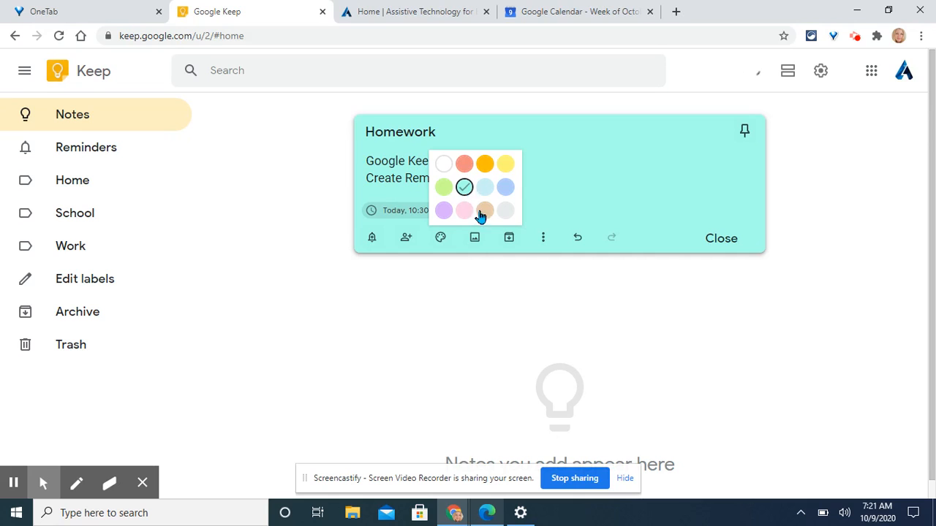
{"action": "left_click", "coordinate": [724, 241]}
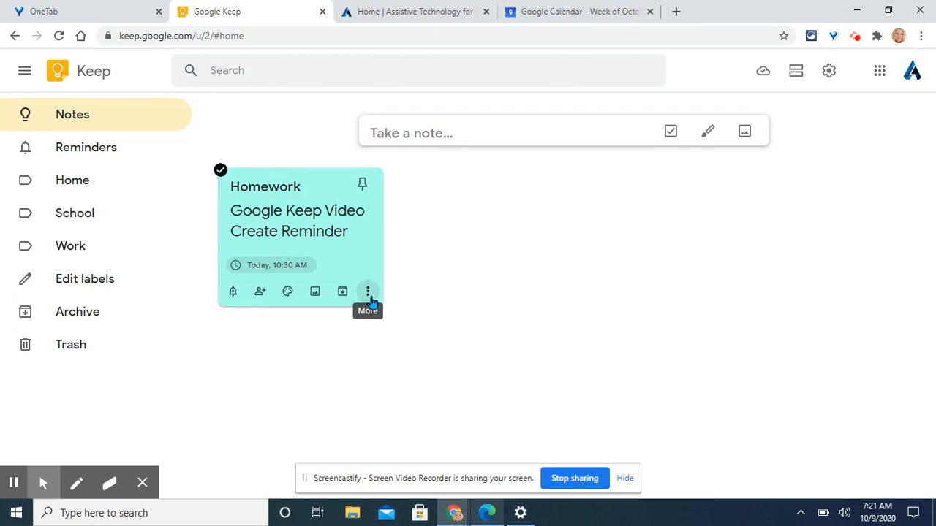
{"action": "left_click", "coordinate": [369, 293]}
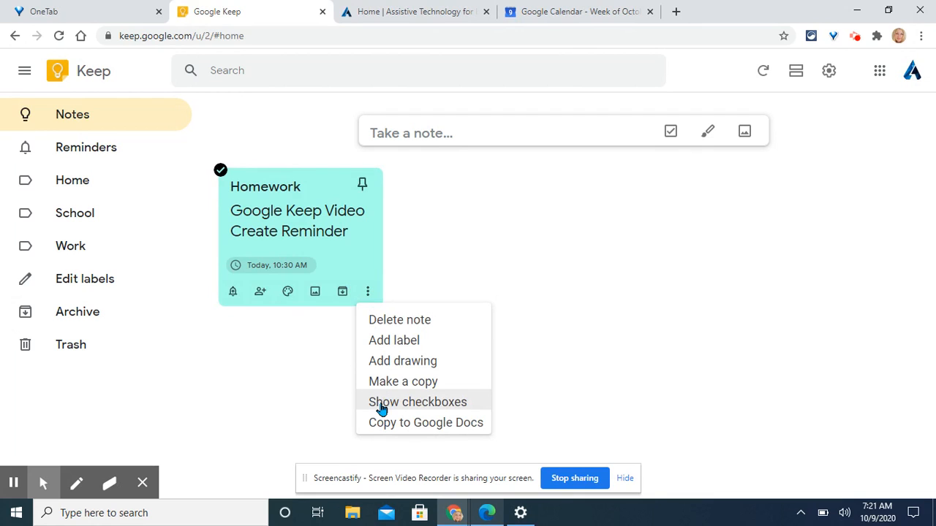
{"action": "left_click", "coordinate": [416, 403]}
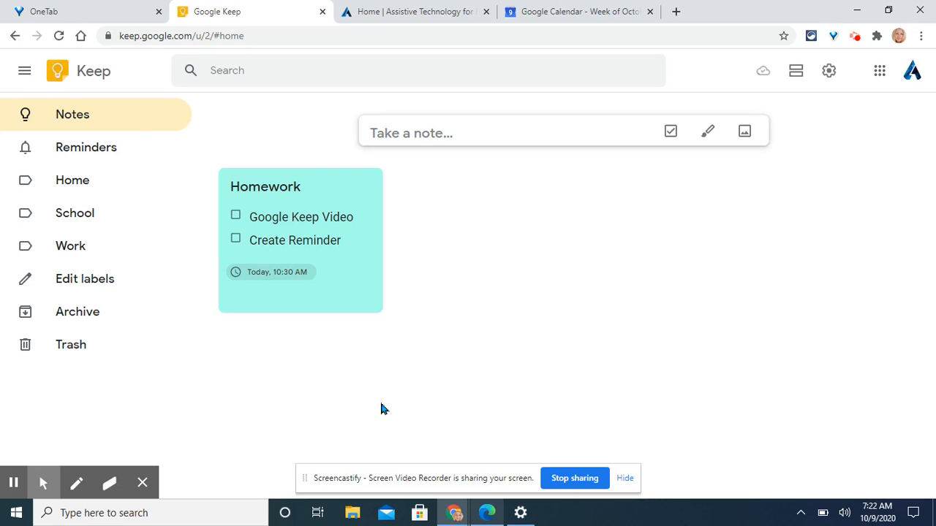
Create a note titled "Homework Math" with the text "Pages 10-15 problems 2-10"
{"action": "left_click", "coordinate": [490, 134]}
{"action": "left_click", "coordinate": [490, 134]}
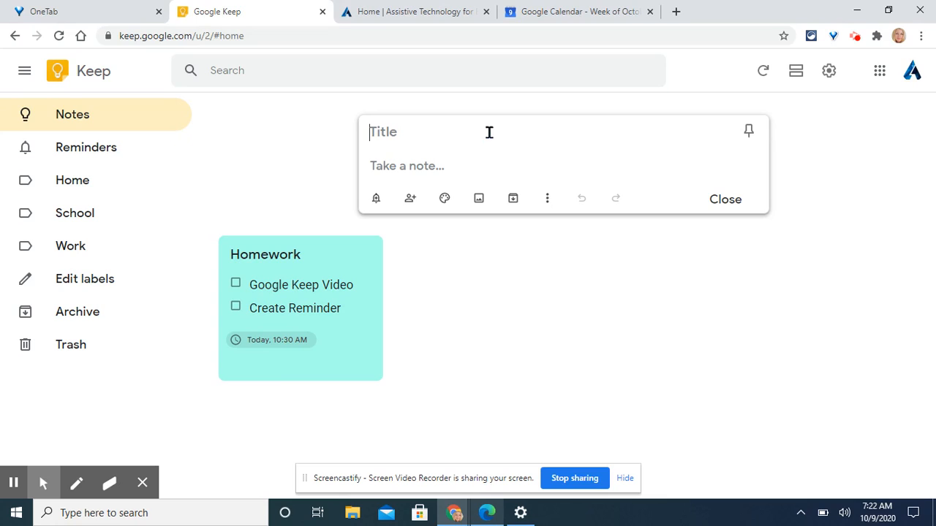
{"action": "type", "text": "Homewo"}
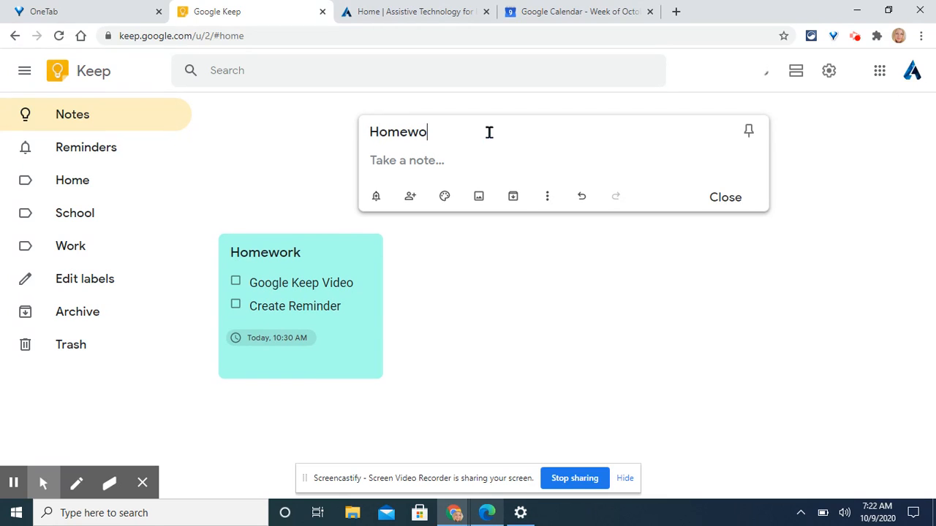
{"action": "type", "text": "rk Math"}
{"action": "left_click", "coordinate": [465, 160]}
{"action": "type", "text": "Pages "}
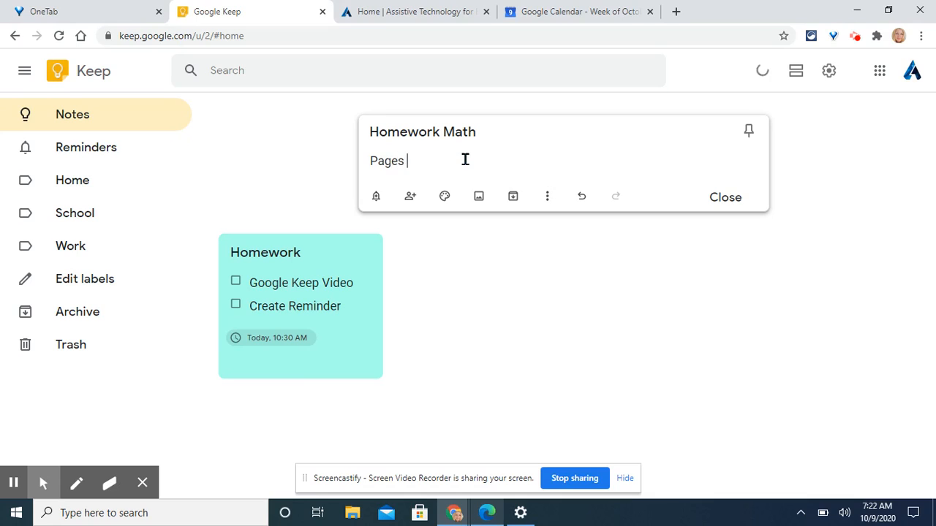
{"action": "type", "text": "10-15 prob"}
{"action": "type", "text": "ms 2-10"}
Colour the Homework Math note red and close it
{"action": "mouse_move", "coordinate": [444, 196]}
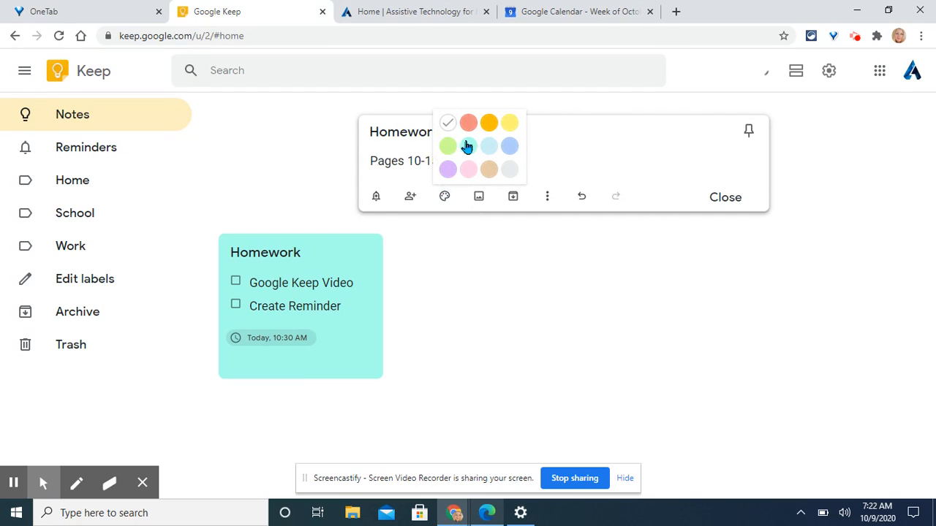
{"action": "left_click", "coordinate": [468, 122]}
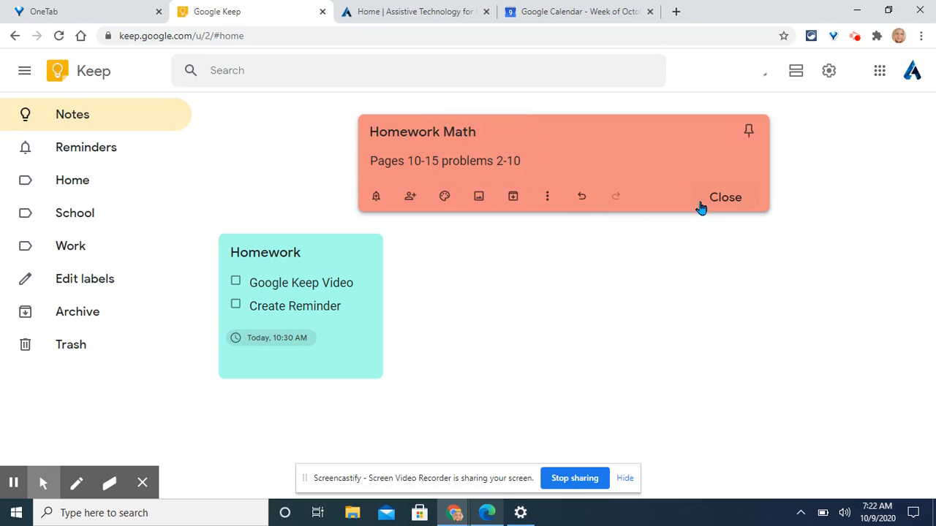
{"action": "left_click", "coordinate": [725, 205]}
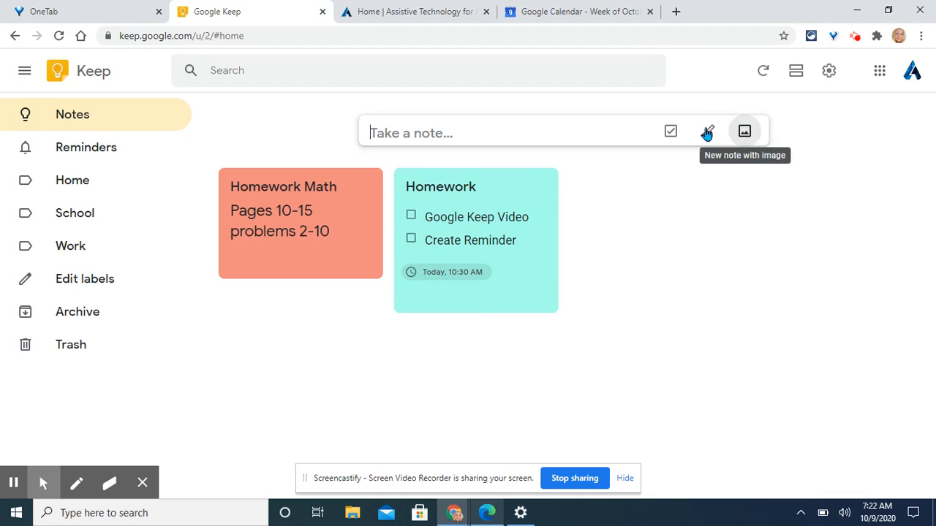
{"action": "left_click", "coordinate": [575, 127]}
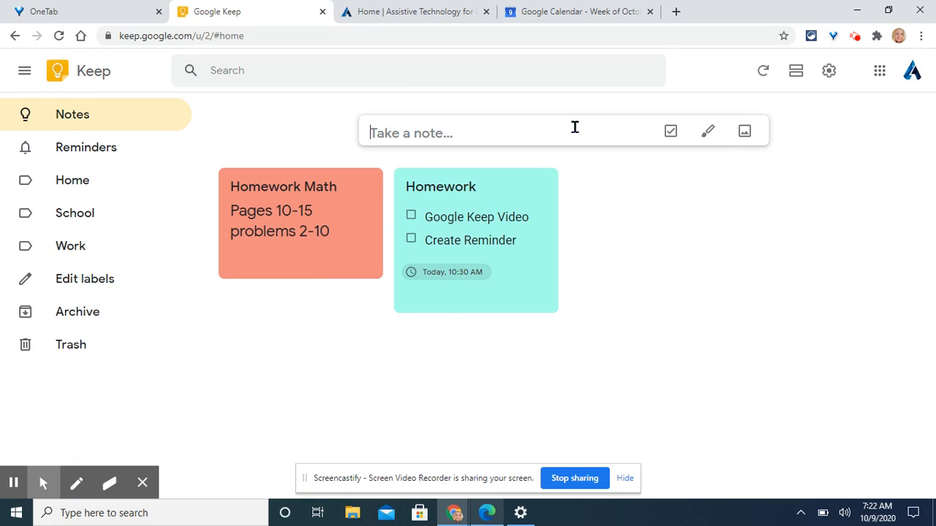
Switch to Google Calendar, view the Keep notes beside the calendar, and return to Google Keep
{"action": "left_click", "coordinate": [554, 20]}
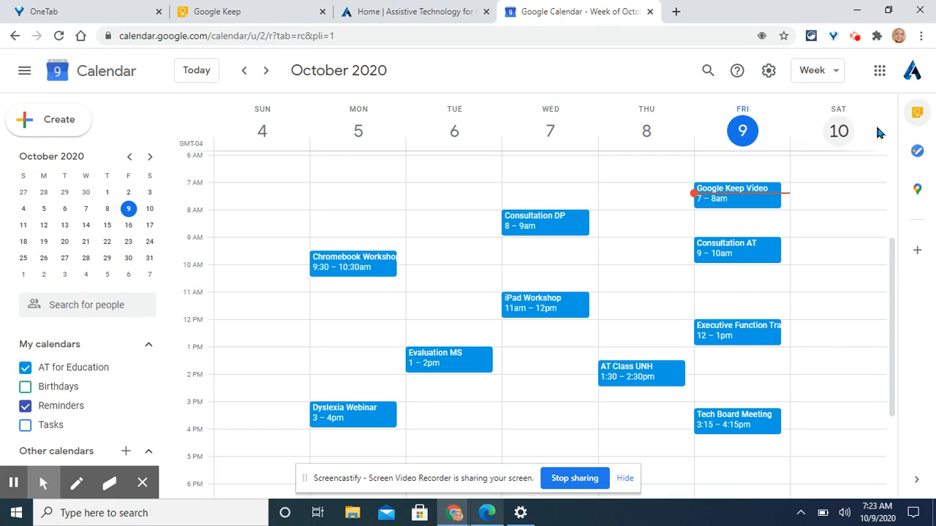
{"action": "left_click", "coordinate": [918, 114]}
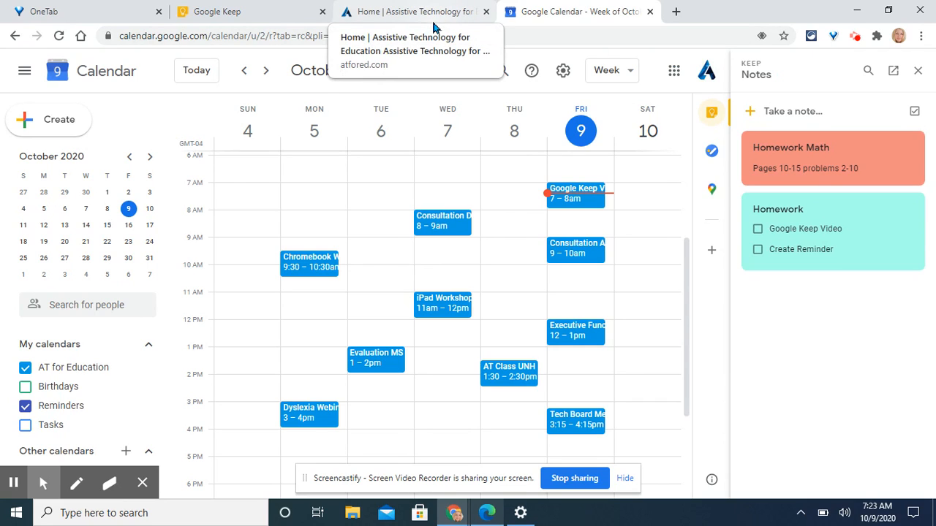
{"action": "left_click", "coordinate": [247, 14]}
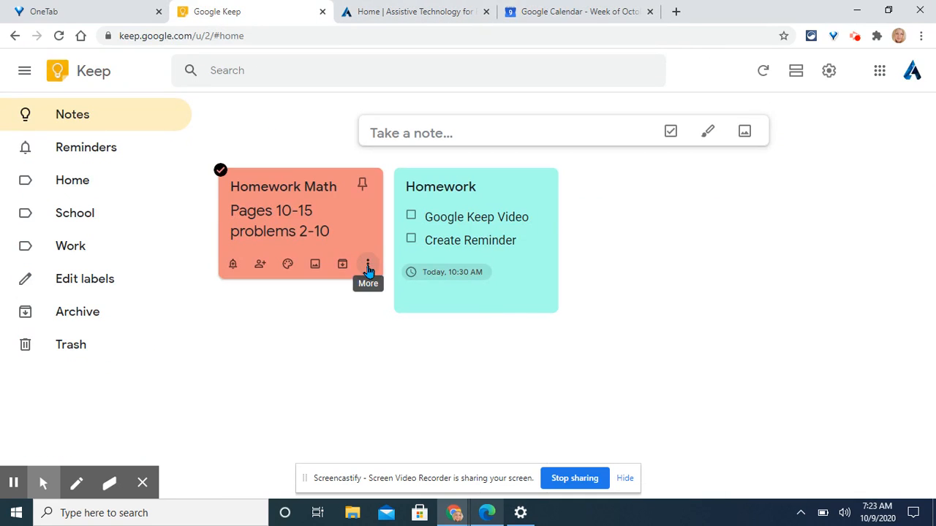
Copy the Homework Math note to Google Docs, open the document, dismiss the Drive trash notice and return to Google Keep
{"action": "left_click", "coordinate": [367, 265]}
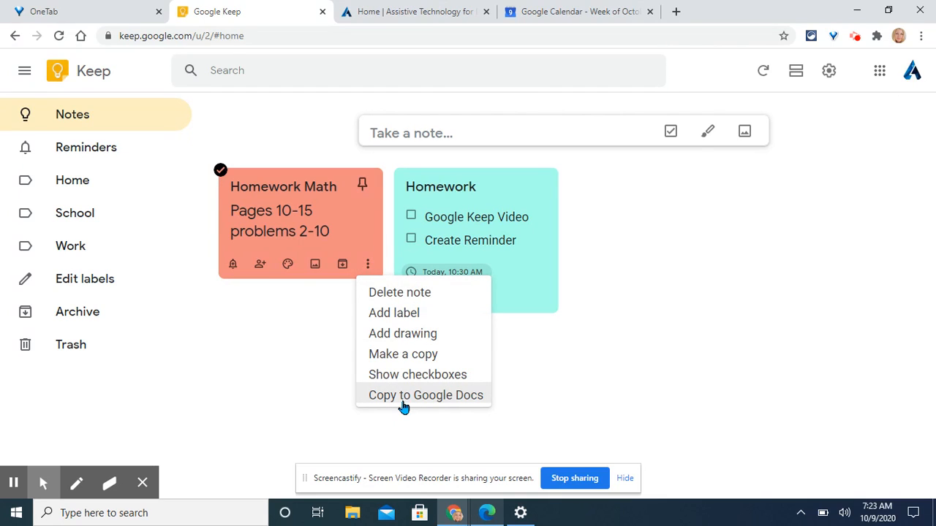
{"action": "left_click", "coordinate": [403, 395]}
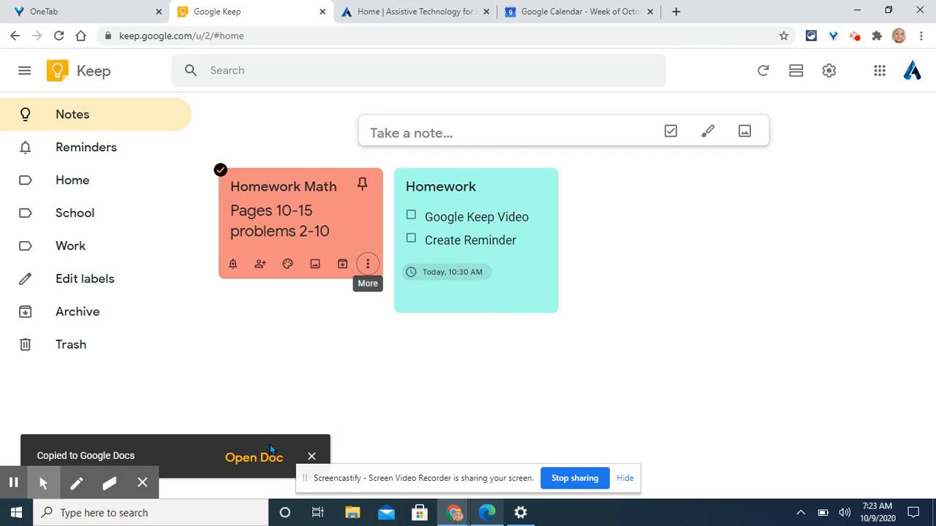
{"action": "left_click", "coordinate": [254, 462]}
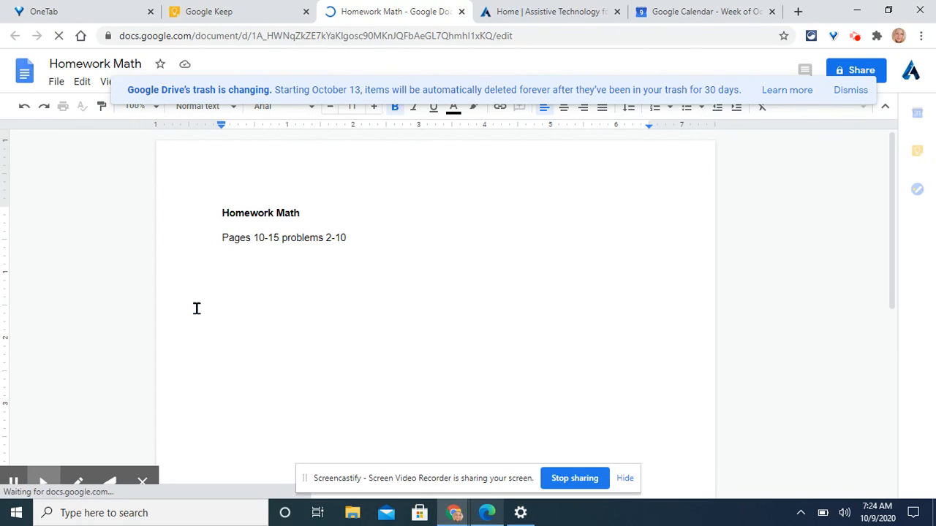
{"action": "left_click", "coordinate": [850, 90]}
{"action": "left_click", "coordinate": [229, 10]}
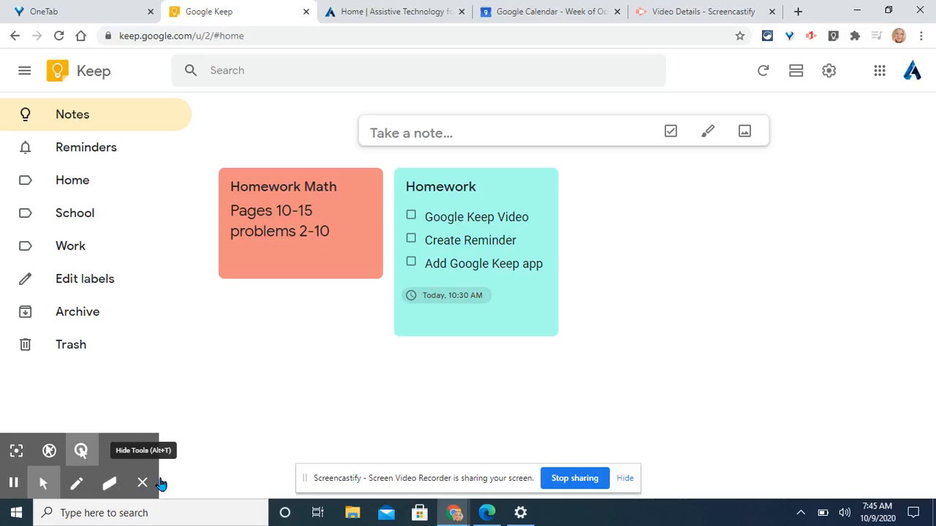
Create two new labels named "Math" and "Science" and finish editing the labels
{"action": "left_click", "coordinate": [143, 482]}
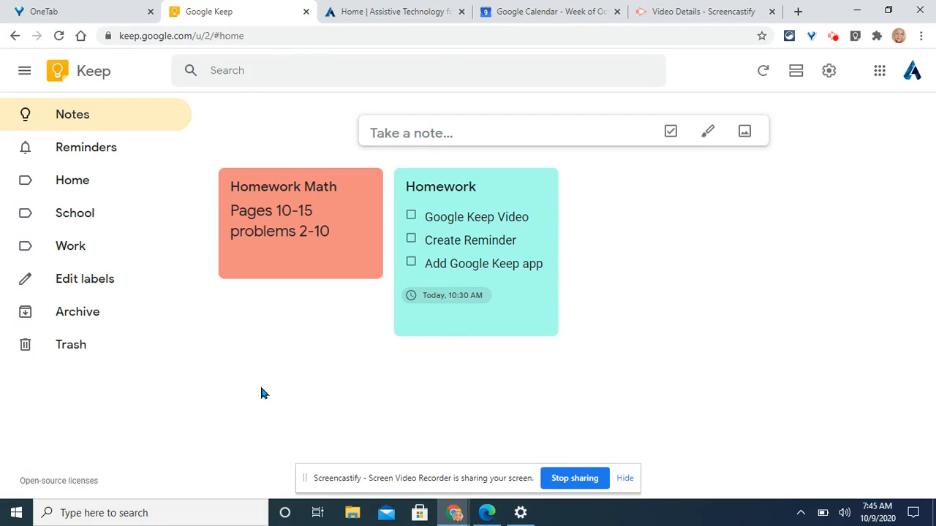
{"action": "left_click", "coordinate": [86, 282]}
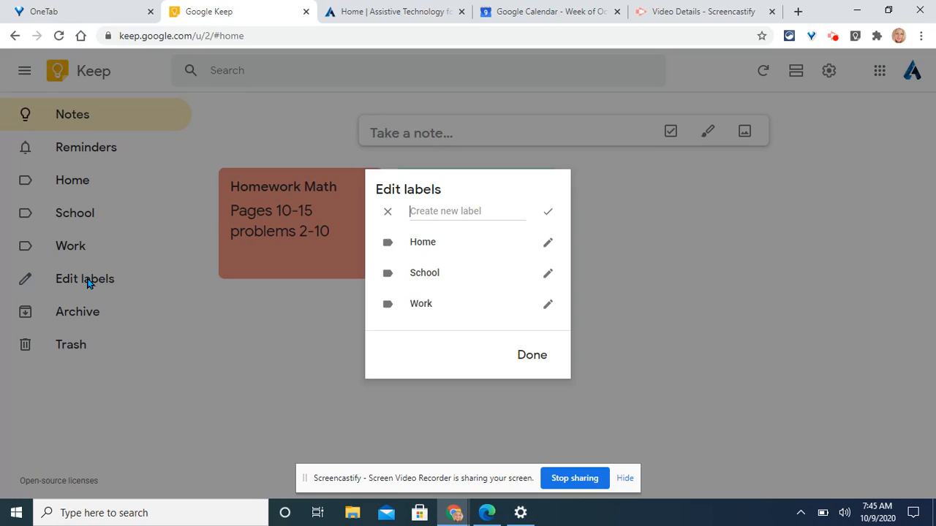
{"action": "type", "text": "Math"}
{"action": "key", "text": "Return"}
{"action": "type", "text": "S"}
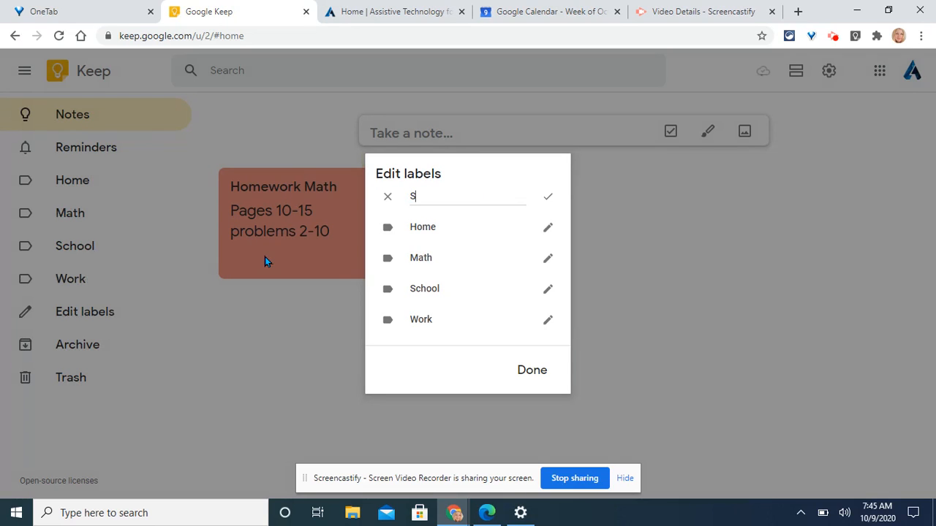
{"action": "type", "text": "cience"}
{"action": "left_click", "coordinate": [531, 370]}
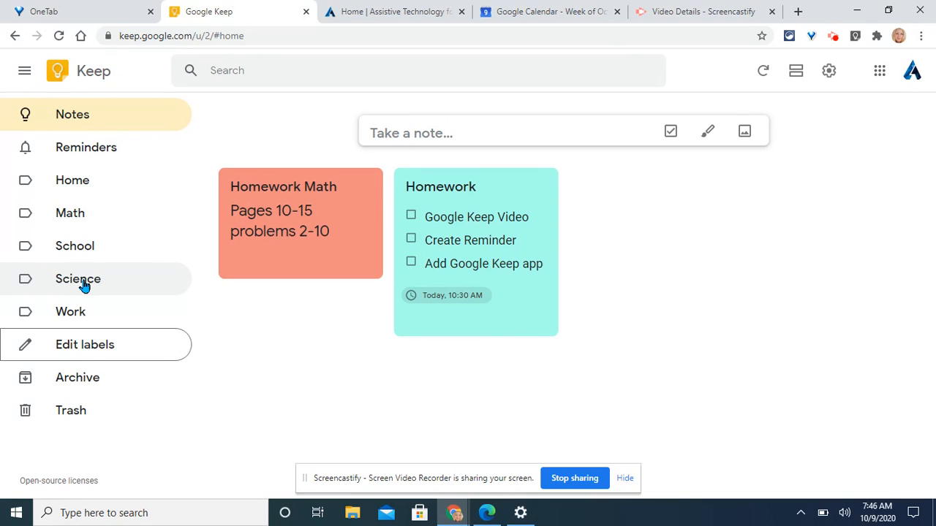
Switch to the Assistive Technology for Education website, save it to Keep with the note "Schedule workshop" and return to Google Keep
{"action": "left_click", "coordinate": [387, 15]}
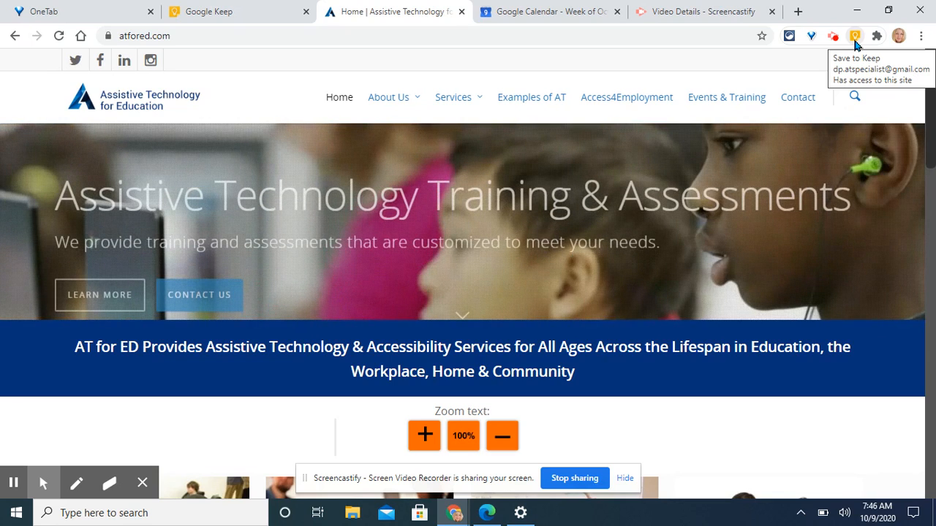
{"action": "left_click", "coordinate": [855, 37]}
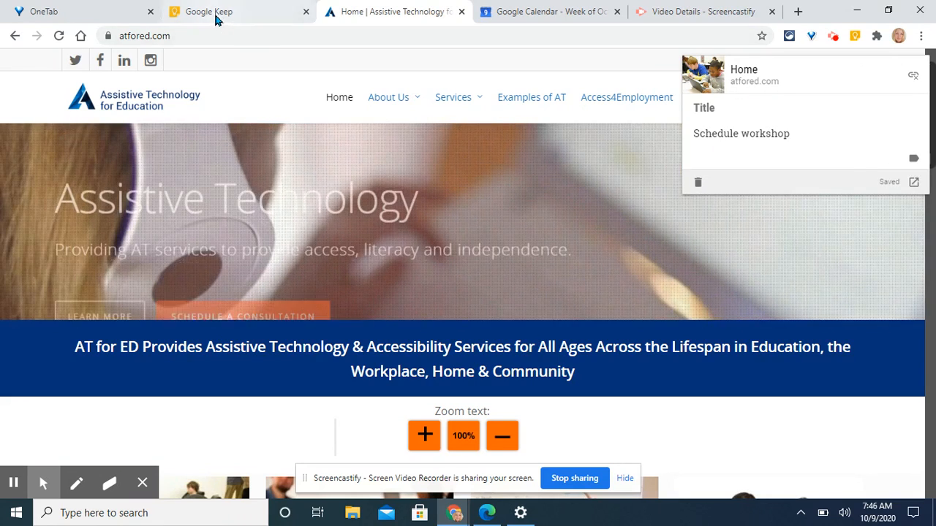
{"action": "left_click", "coordinate": [216, 19]}
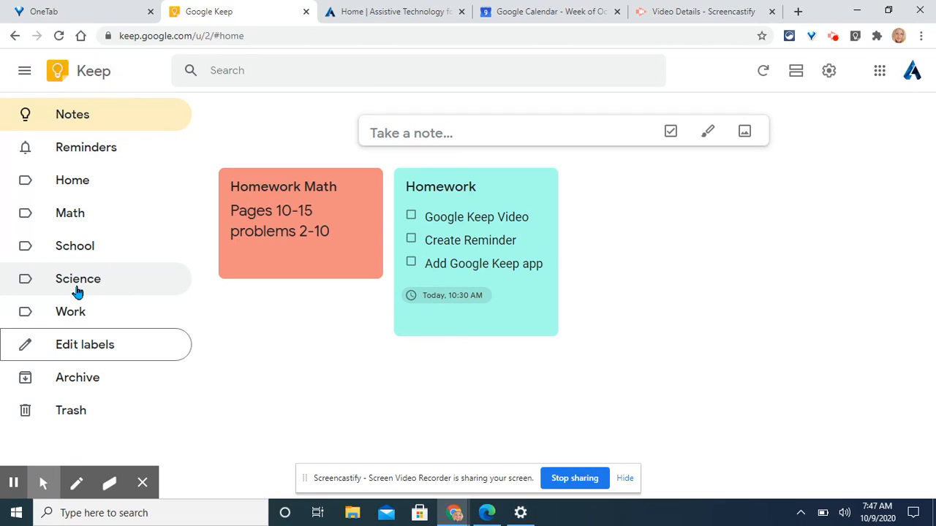
Switch to Google Calendar, show the Keep notes beside the week, close them and go back to Google Keep
{"action": "left_click", "coordinate": [535, 19]}
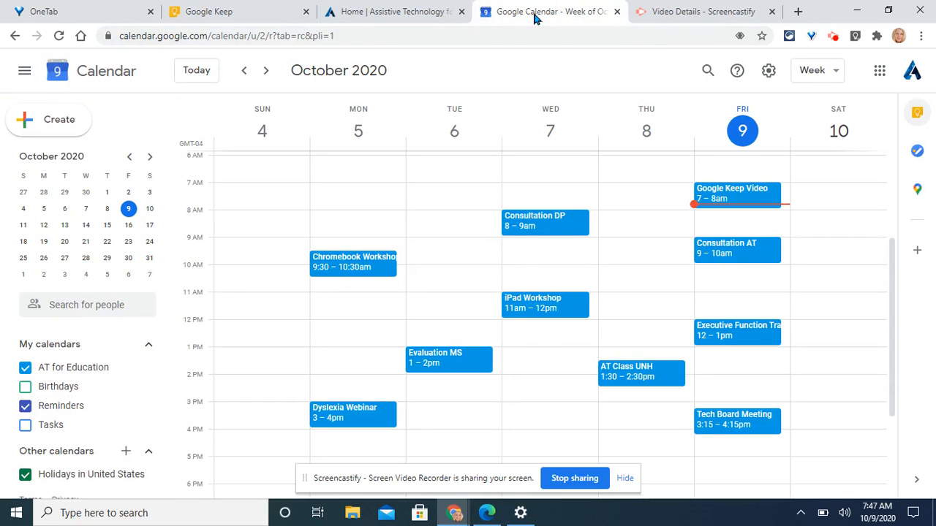
{"action": "left_click", "coordinate": [917, 115]}
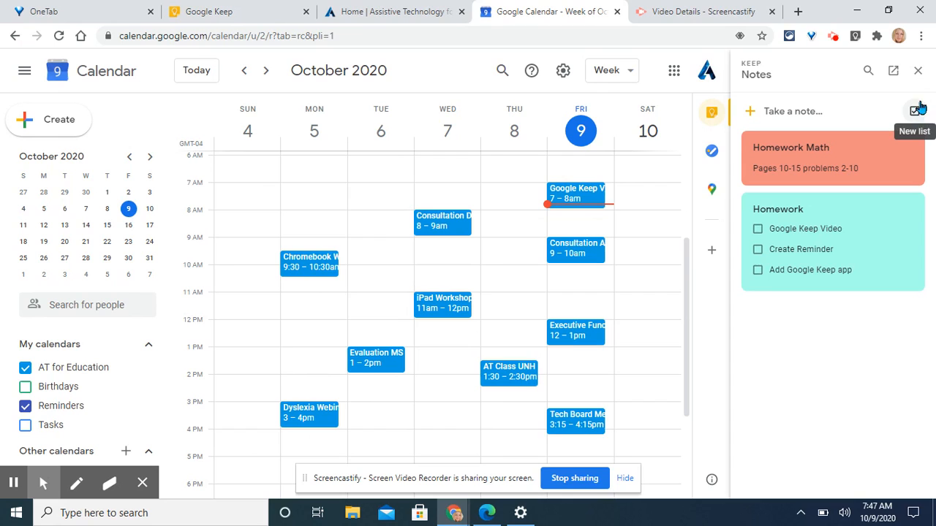
{"action": "left_click", "coordinate": [918, 73]}
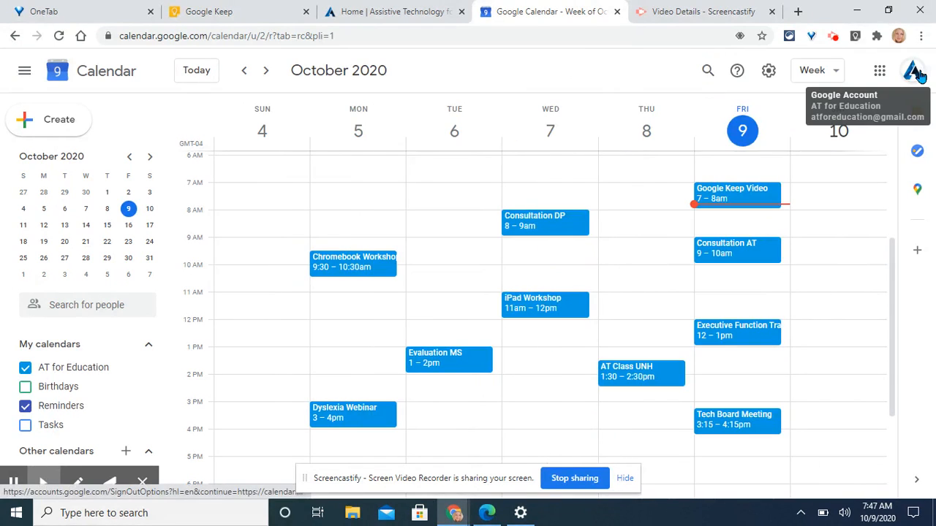
{"action": "left_click", "coordinate": [197, 11]}
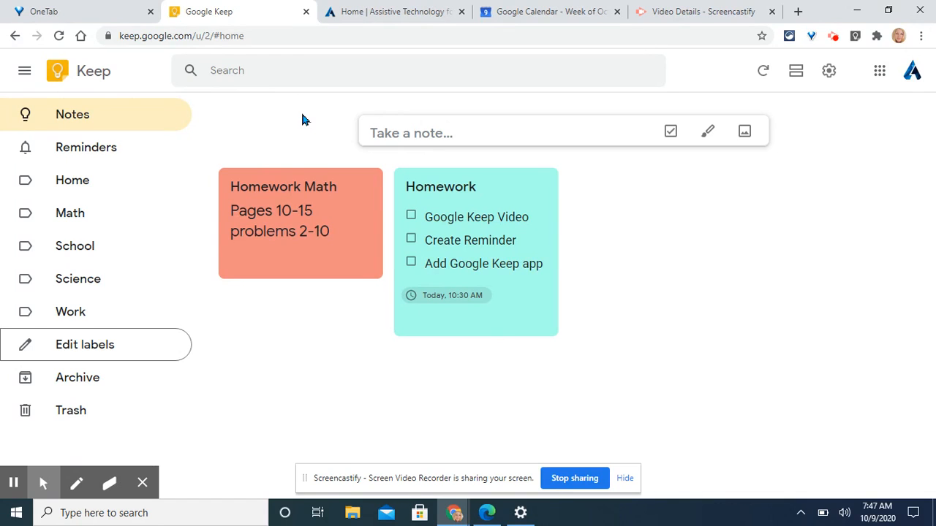
Delete the "Schedule workshop" note saved from the Assistive Technology for Education website, view more of the page and return to Google Keep
{"action": "left_click", "coordinate": [352, 18]}
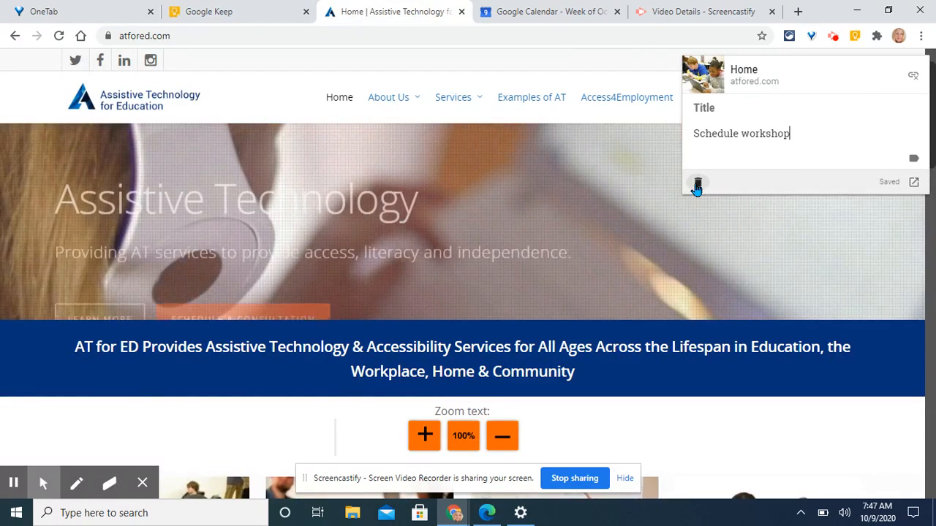
{"action": "left_click", "coordinate": [684, 186]}
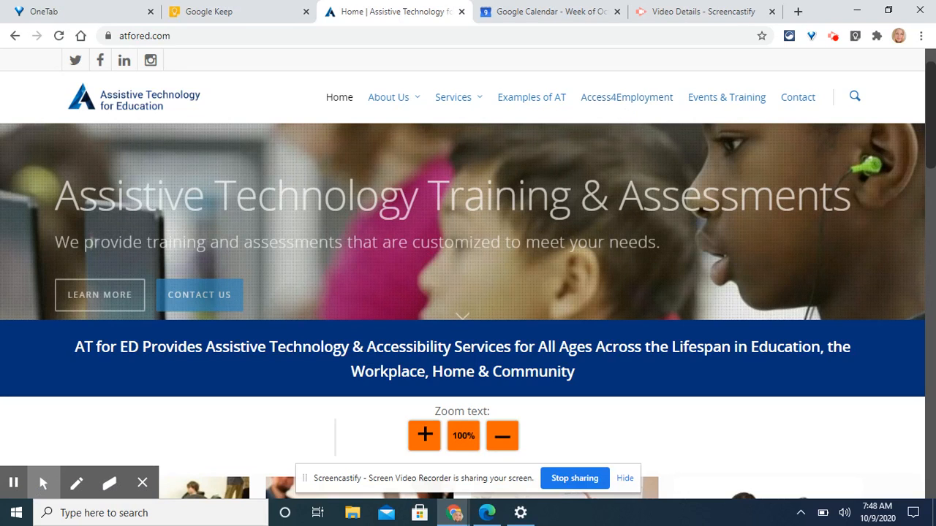
{"action": "left_click_drag", "start_coordinate": [930, 108], "coordinate": [931, 185]}
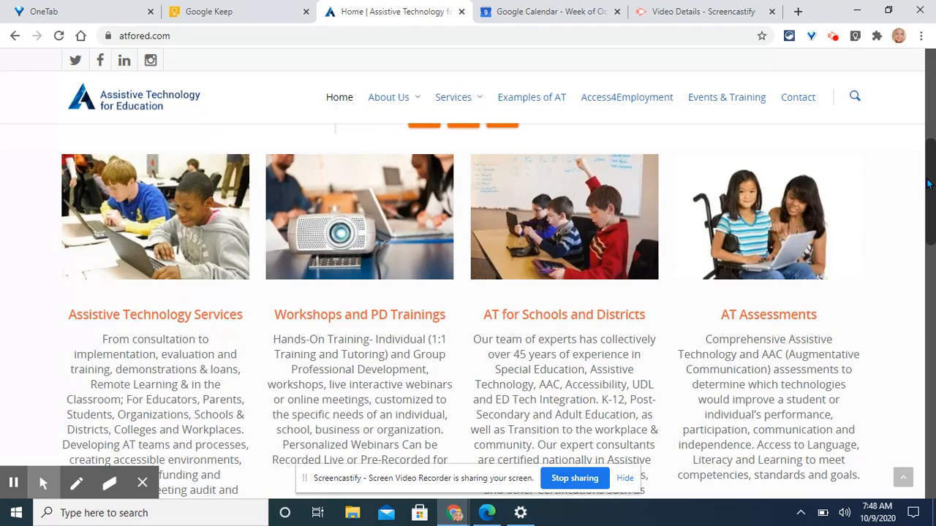
{"action": "left_click", "coordinate": [236, 16]}
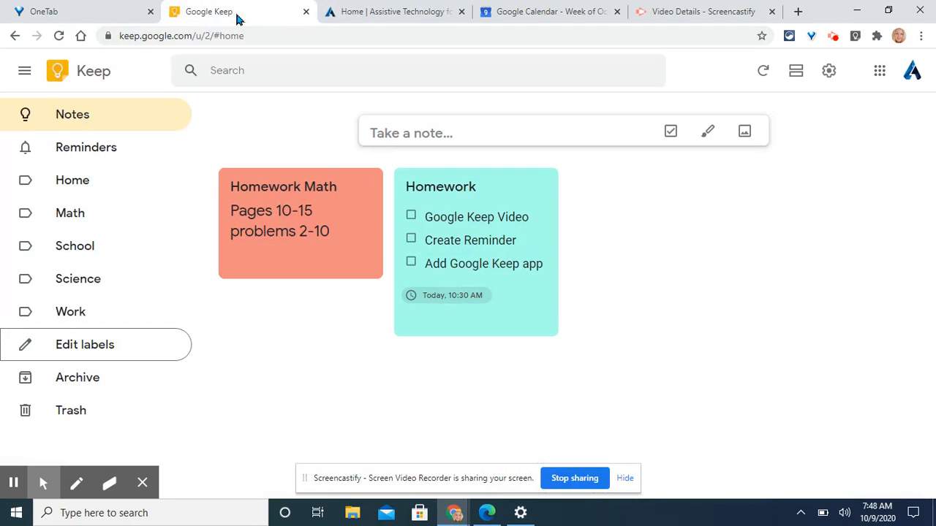